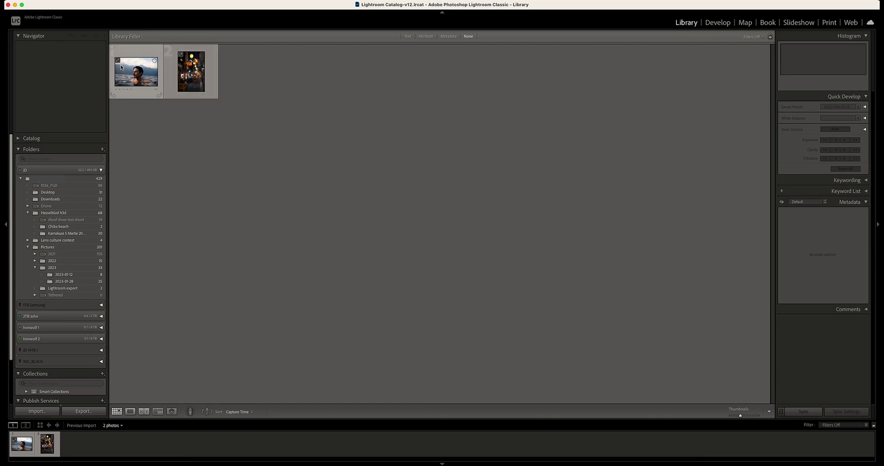
Open the night alley photo in the Dehancer Lightroom plugin as a copy with Lightroom adjustments and enlarge the plugin window
right_click(191, 74)
mouse_move(213, 153)
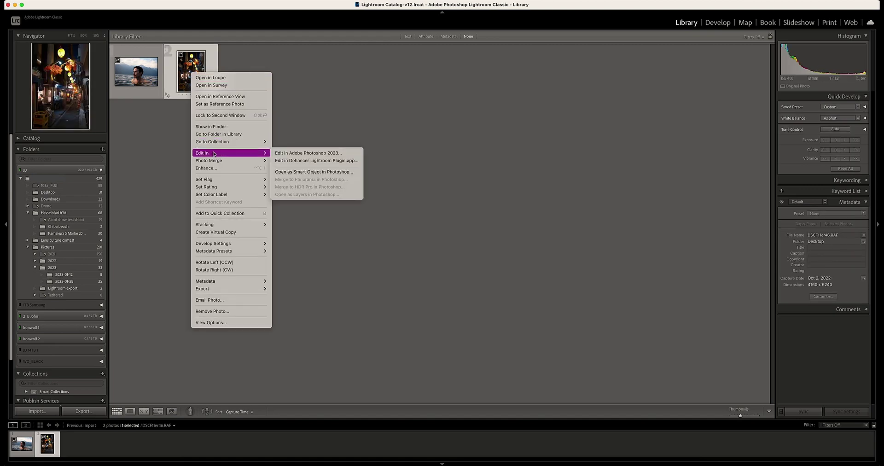
left_click(288, 161)
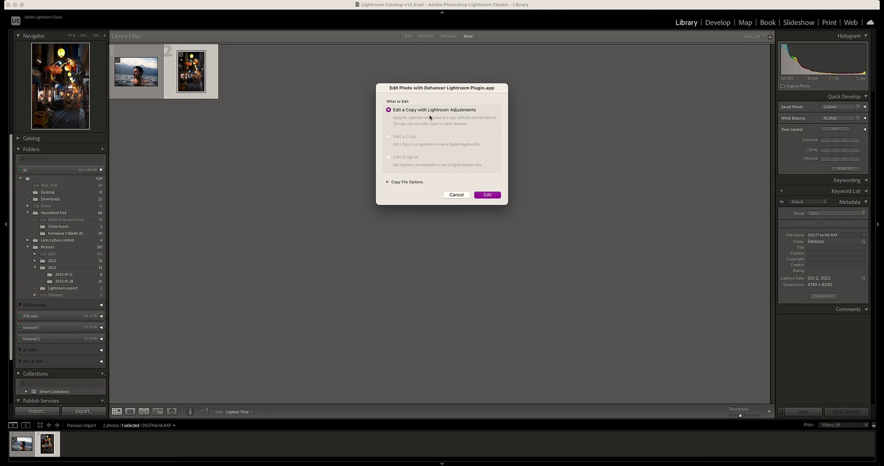
left_click(488, 195)
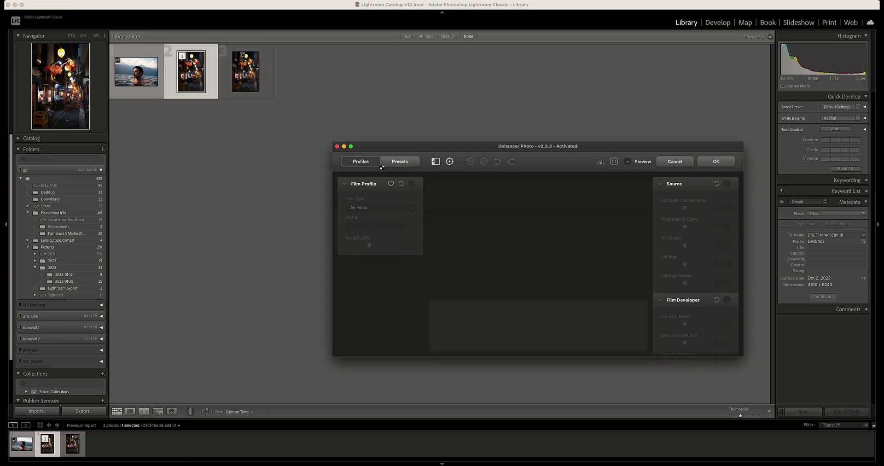
left_click(351, 147)
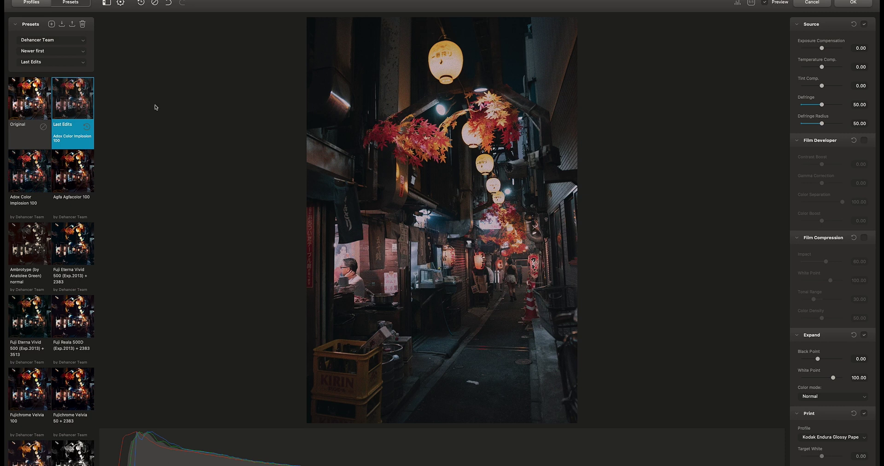
Compare the Original and Last Edits versions of the photo
left_click(38, 97)
left_click(68, 93)
left_click(39, 97)
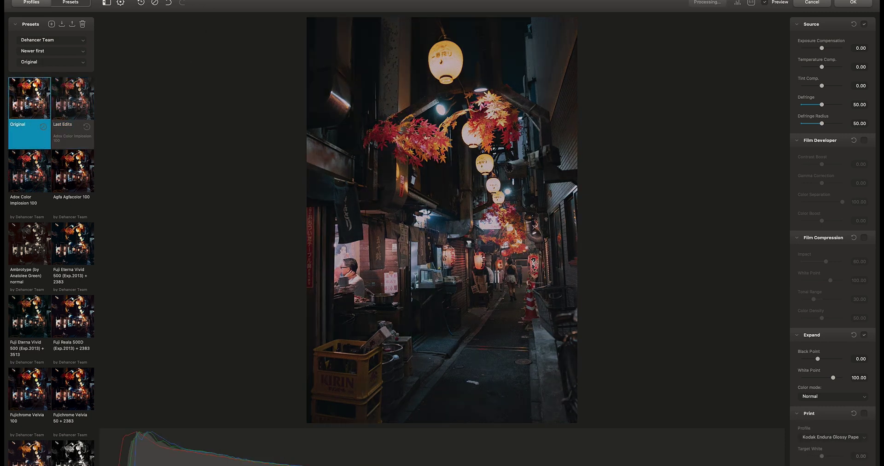
left_click(70, 113)
Try the Agfa Agfacolor 100, both Fuji Eterna Vivid 500 variants (2383 and 3513) and Fuji Reala 500D + 2383 presets
scroll(72, 133, "down", 3)
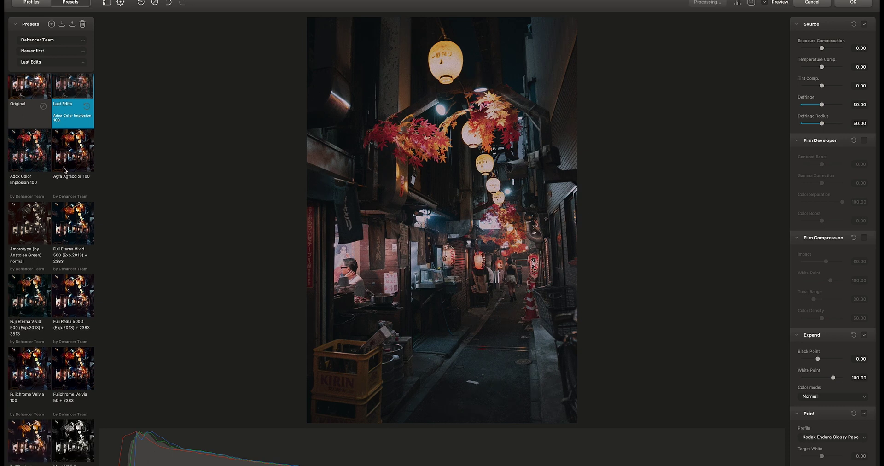
left_click(73, 136)
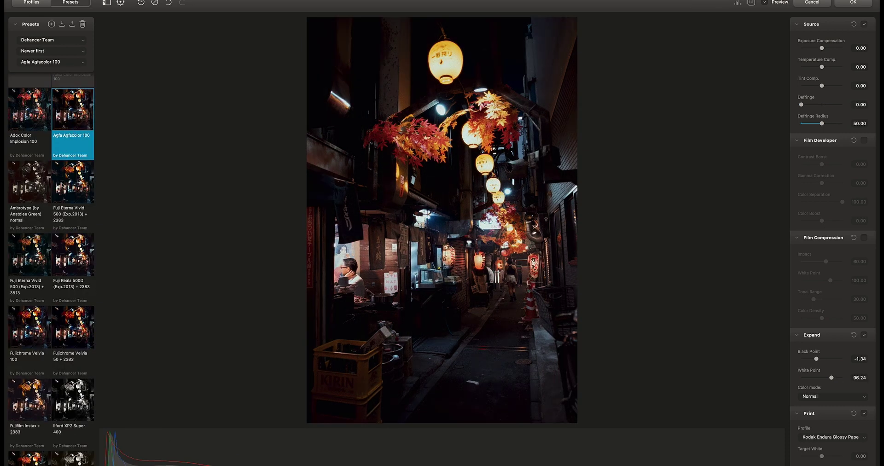
left_click(65, 192)
scroll(67, 197, "down", 2)
left_click(74, 229)
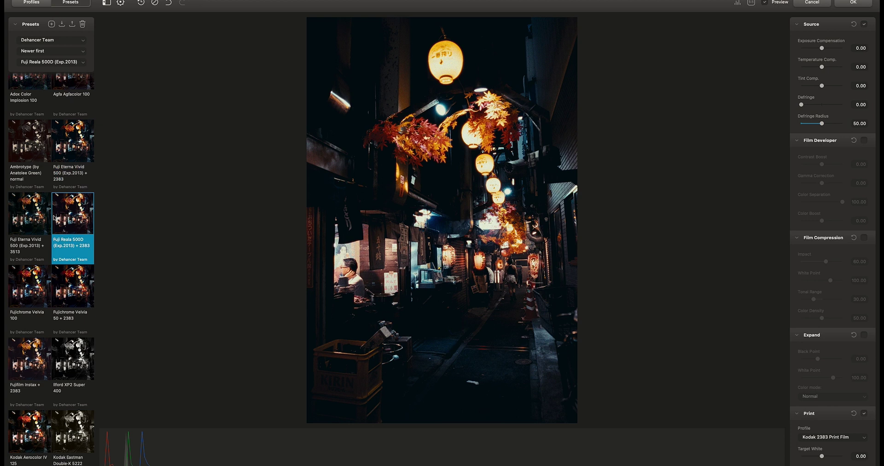
left_click(37, 216)
Try the Fujichrome Velvia 50 + 2383, Kodak Aerocolor IV 125, Kodak Eastman Double-X 5222 and Kodak Portra 400 + Endura presets
scroll(39, 223, "down", 5)
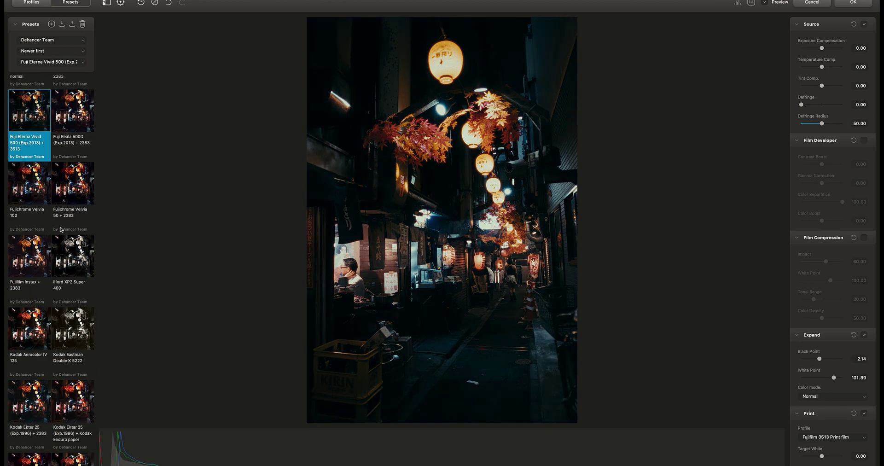
left_click(69, 193)
scroll(69, 195, "down", 3)
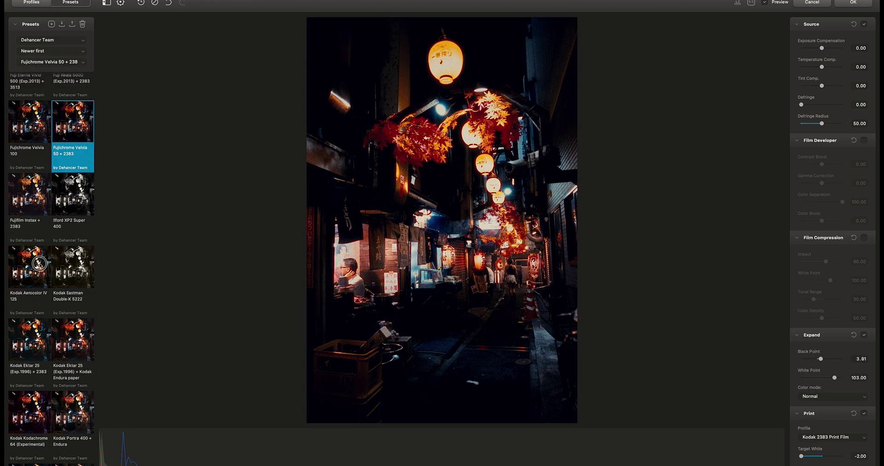
left_click(39, 262)
left_click(81, 260)
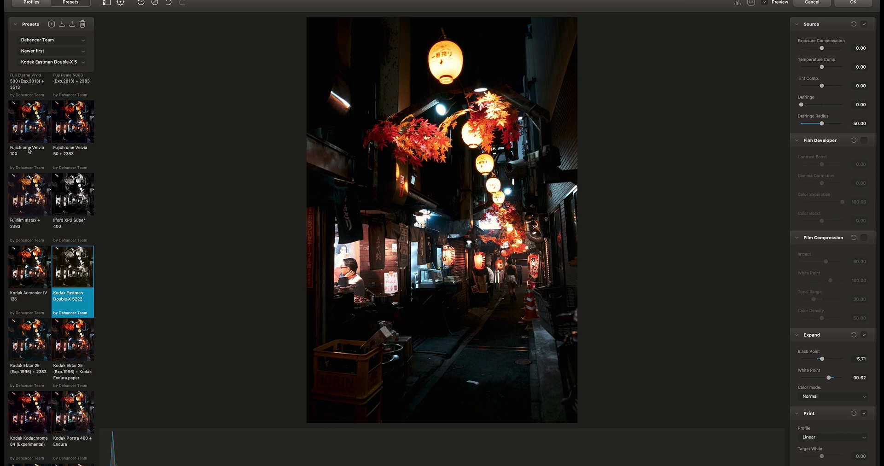
scroll(29, 152, "down", 12)
left_click(66, 156)
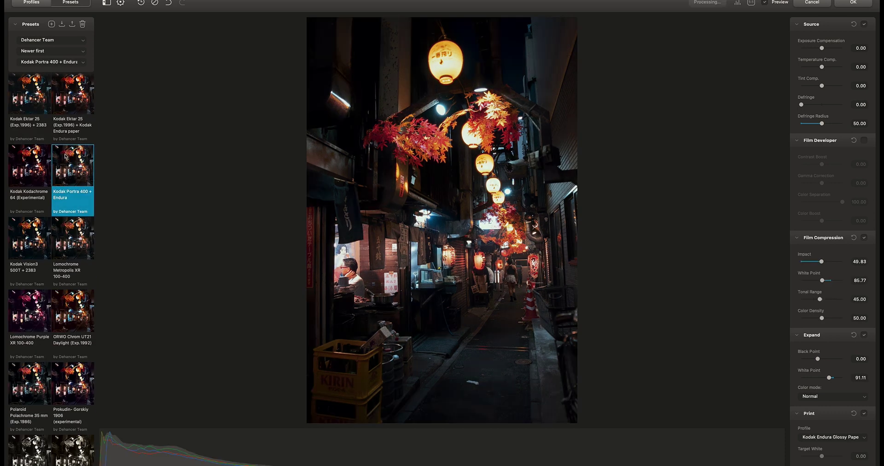
Try the Lomochrome Metropolis XR 100-400 and Adox Color Implosion 100 presets from the preset list
scroll(50, 165, "up", 13)
left_click(80, 62)
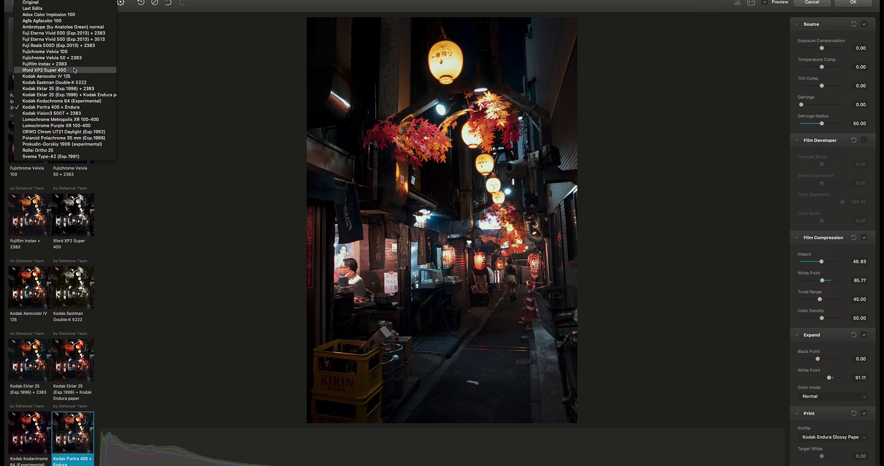
left_click(57, 119)
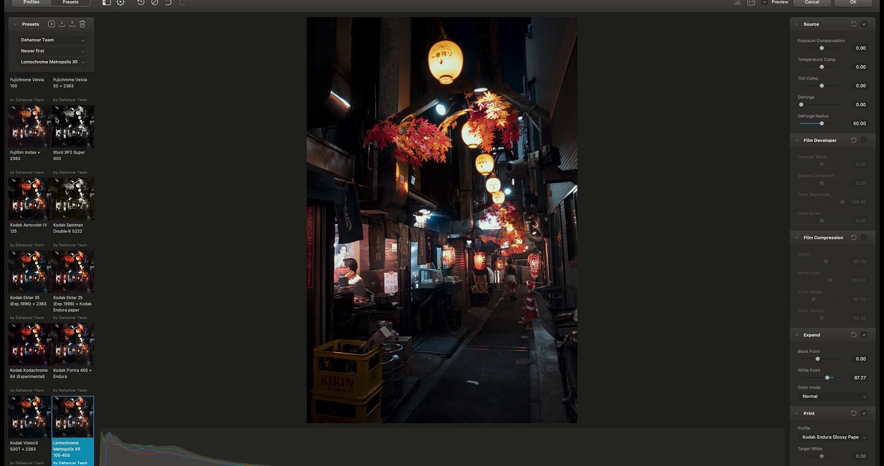
left_click(70, 62)
left_click(53, 15)
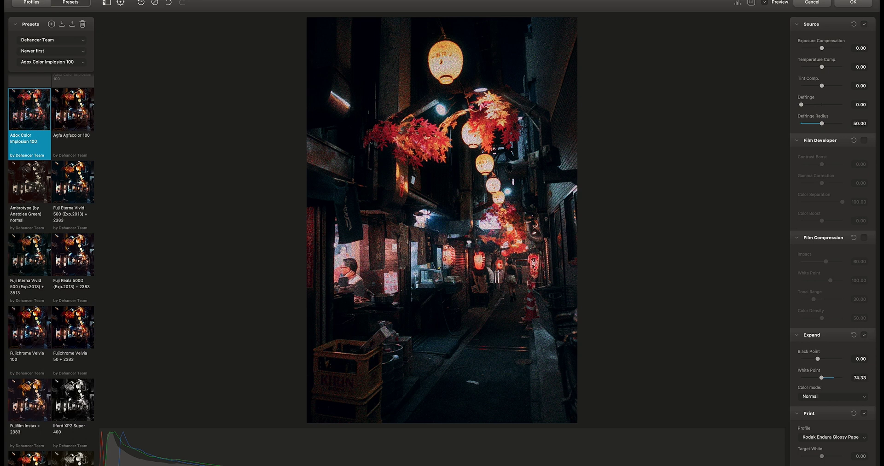
Apply the Fuji Eterna Vivid 500 (Exp.2013) + 3513 preset to the photo
left_click(32, 250)
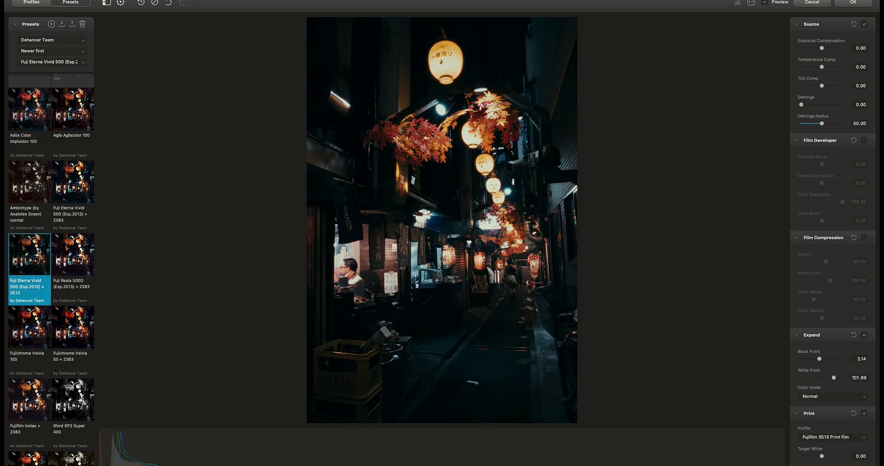
scroll(39, 250, "down", 3)
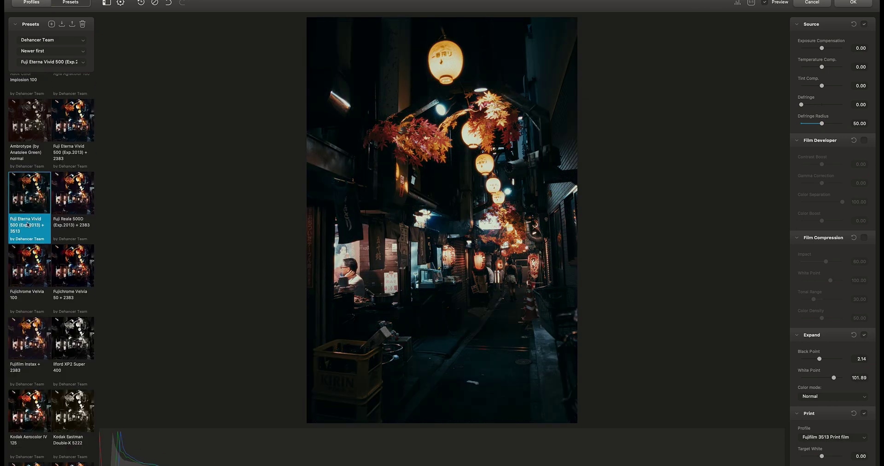
scroll(26, 195, "up", 5)
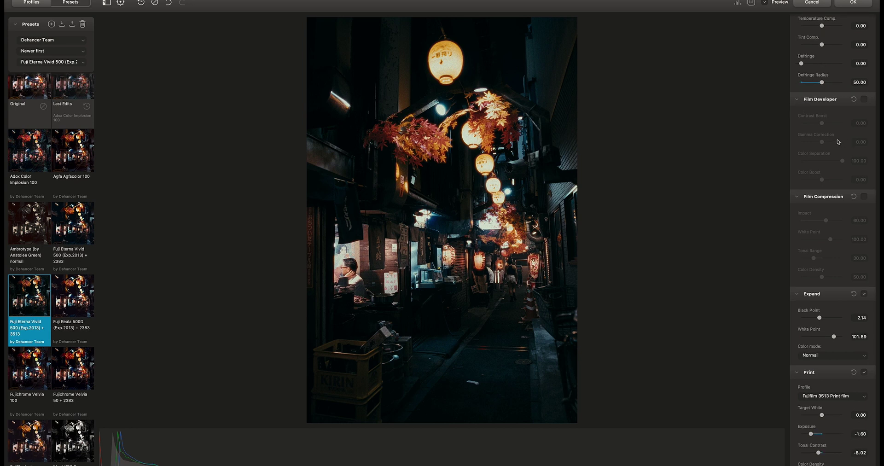
Set the Source exposure compensation to 0.03 and the temperature compensation to -3.85
left_click_drag(820, 50, 821, 49)
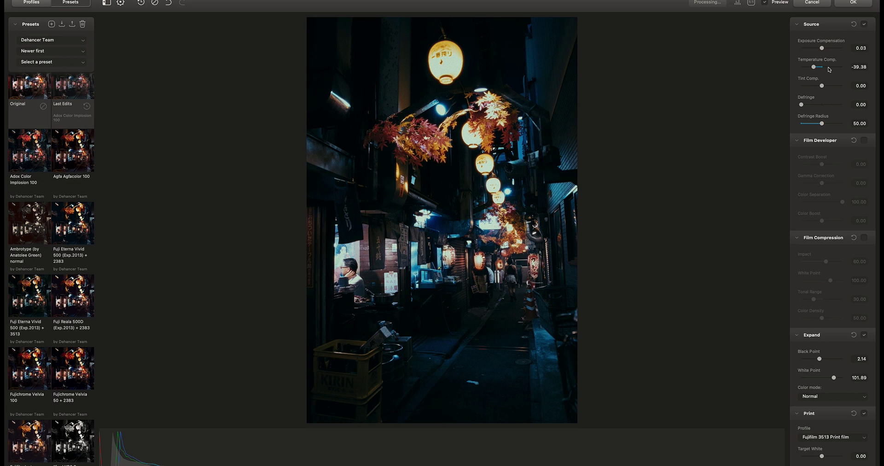
mouse_move(821, 67)
left_mouse_down()
mouse_move(832, 67)
mouse_move(821, 68)
left_mouse_up()
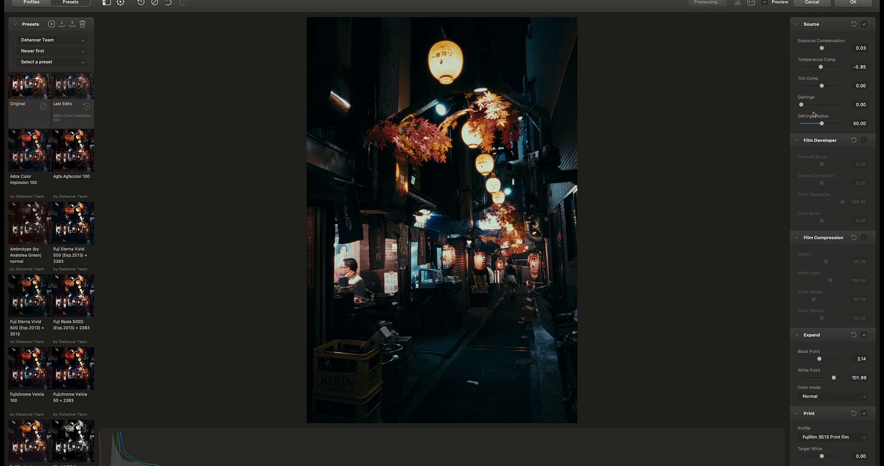
Enable Film Developer and set Contrast Boost to -27.90, Gamma Correction to -11.44 and Color Boost to 27.38
scroll(846, 117, "down", 2)
scroll(839, 102, "up", 2)
left_click(864, 140)
scroll(841, 168, "down", 1)
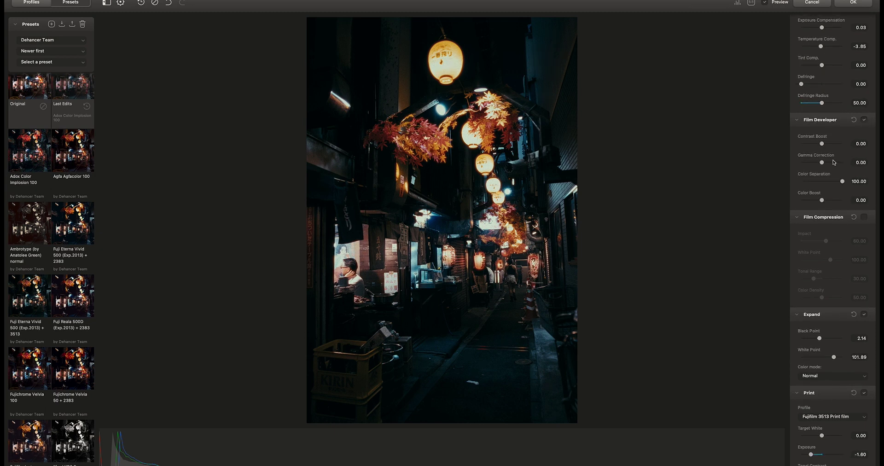
left_click_drag(833, 145, 816, 145)
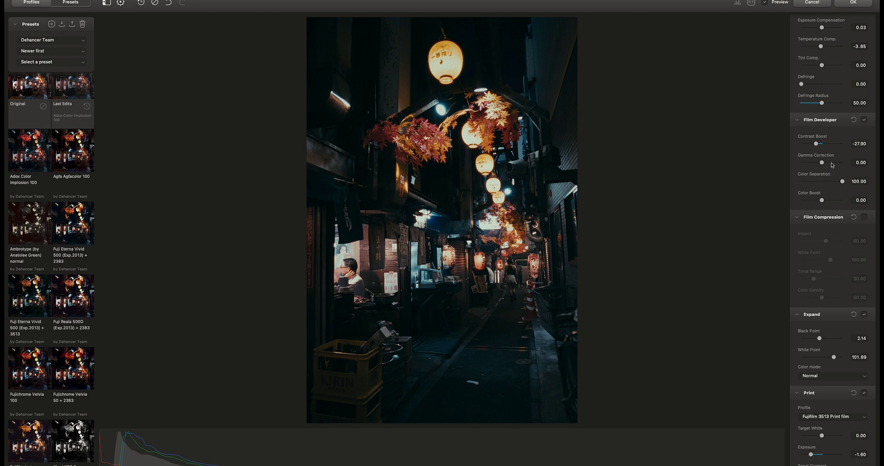
left_click_drag(822, 163, 810, 164)
left_click_drag(831, 200, 830, 202)
Enable Film Compression for the photo
scroll(829, 194, "down", 3)
left_click(864, 155)
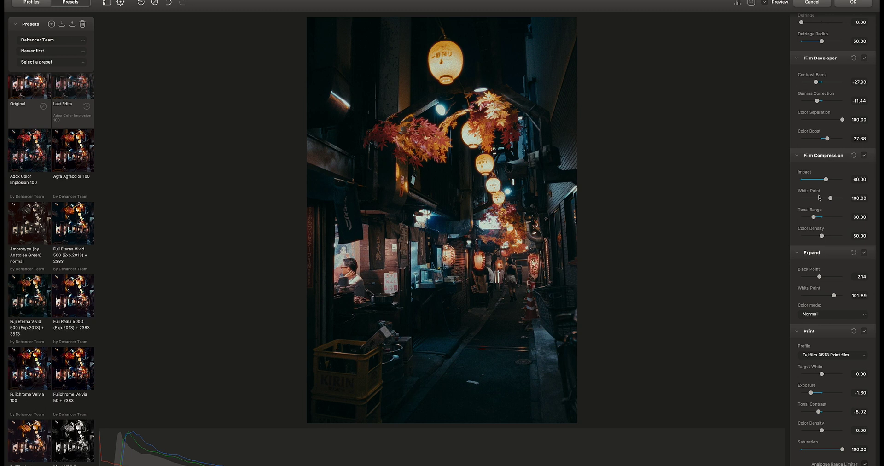
Test Film Compression on the lantern highlights with Impact at 21.99 and 99.67, and White Point at 63.44 and 115.96
double_click(446, 63)
left_click_drag(582, 72, 472, 344)
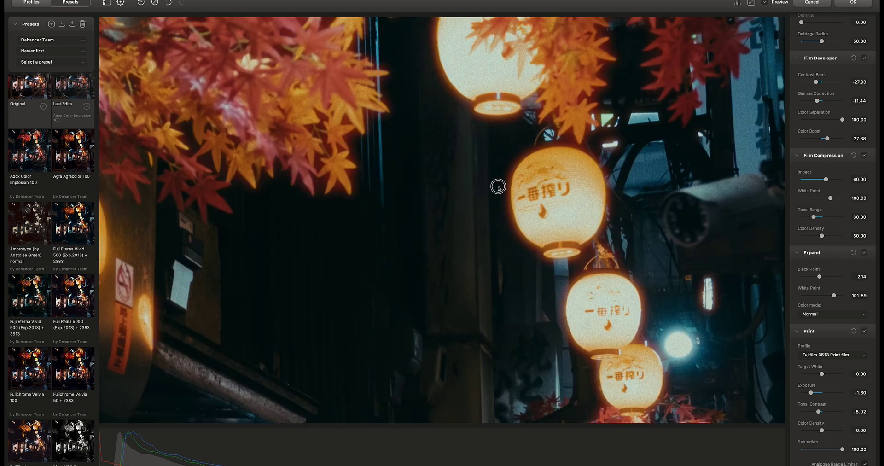
left_click_drag(499, 80, 469, 266)
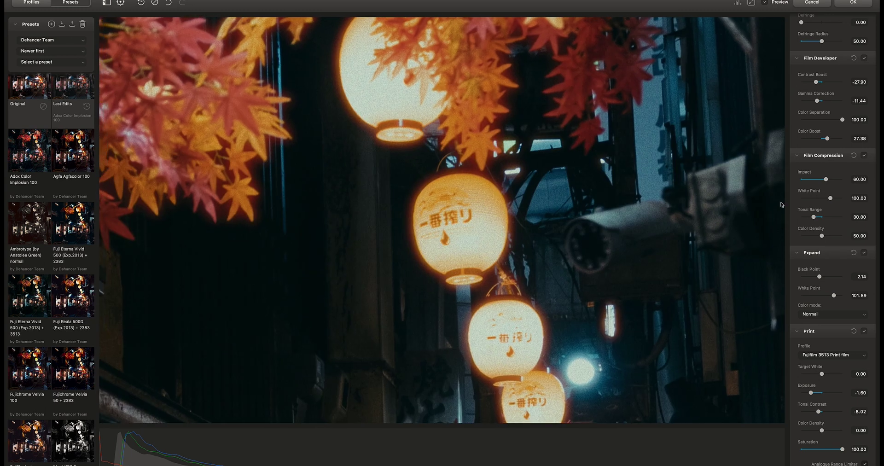
left_click(811, 180)
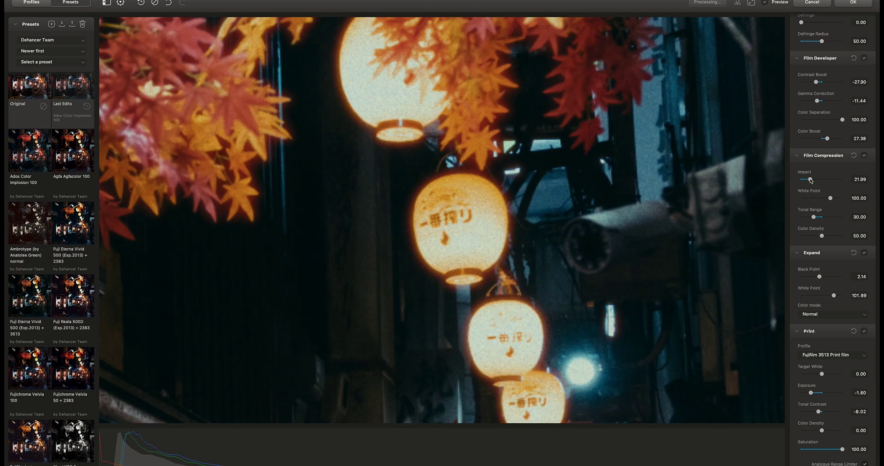
left_click(843, 179)
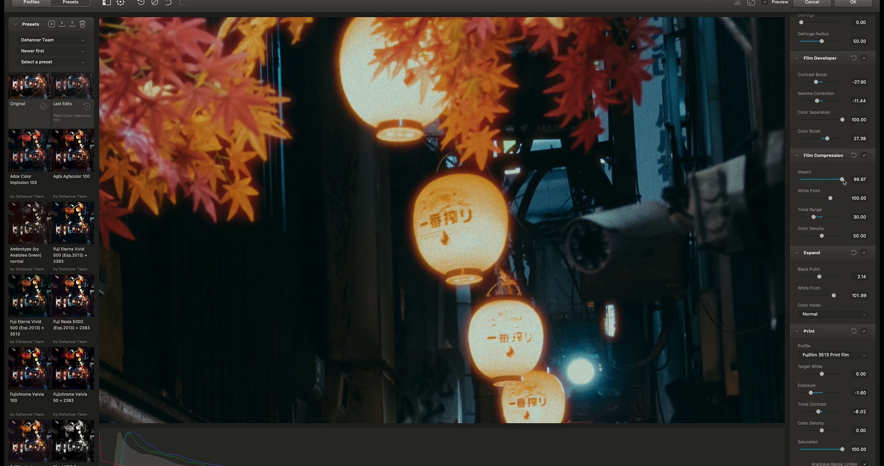
left_click(810, 198)
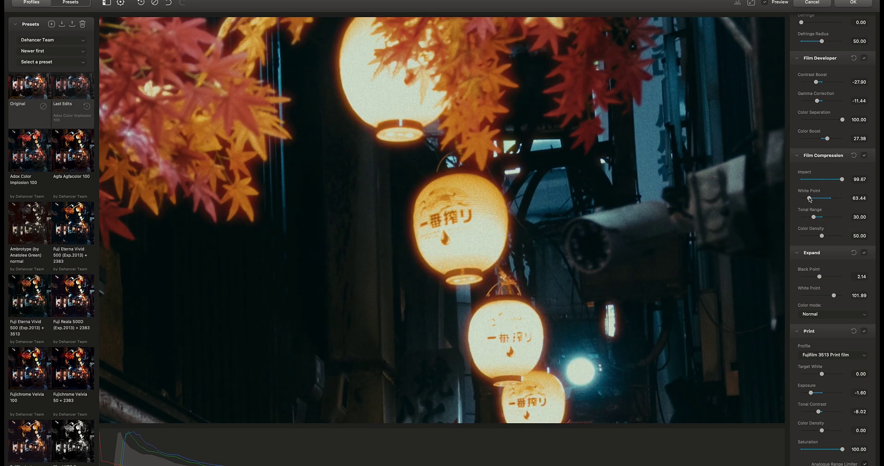
left_click(840, 198)
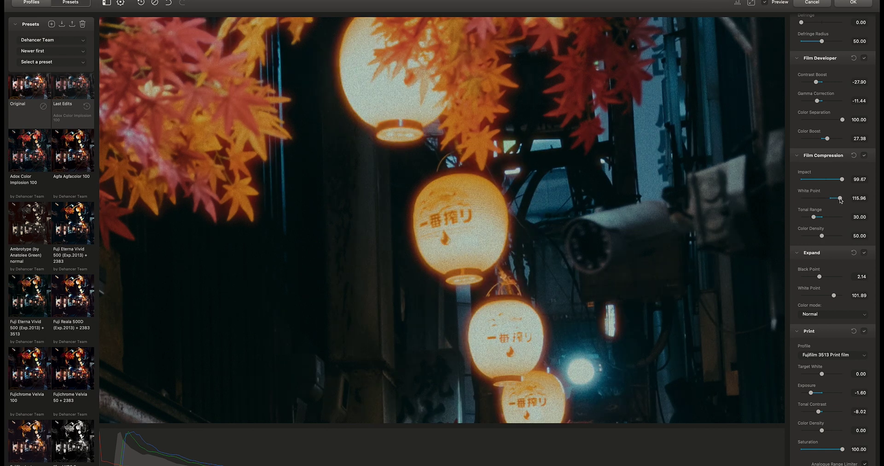
left_click_drag(549, 180, 612, 223)
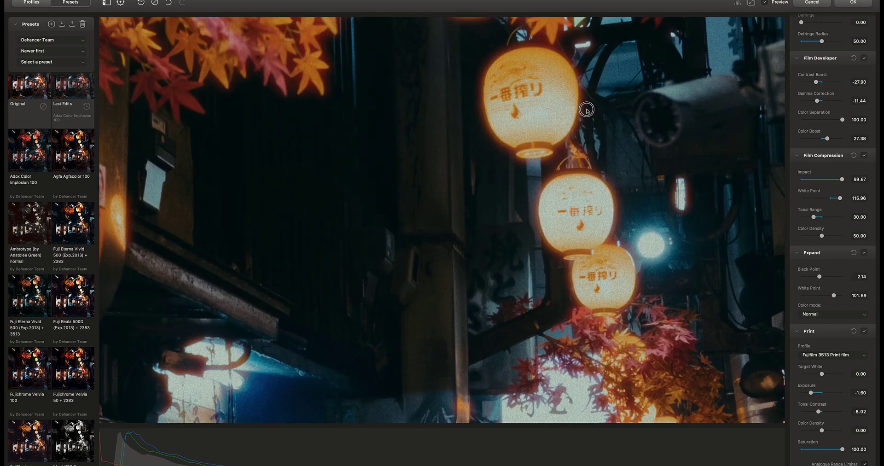
left_click(606, 117)
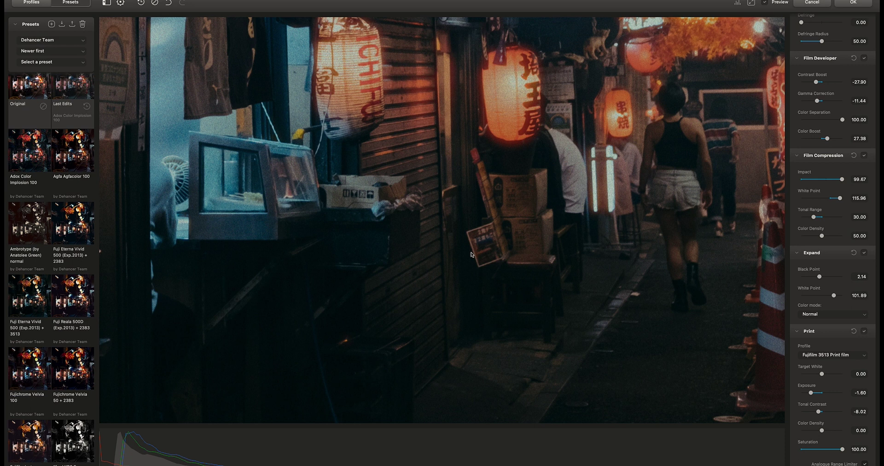
Set Film Compression to Impact 31.28, White Point 104.77, Tonal Range 32.07 and Color Density 64.39
left_click(471, 254)
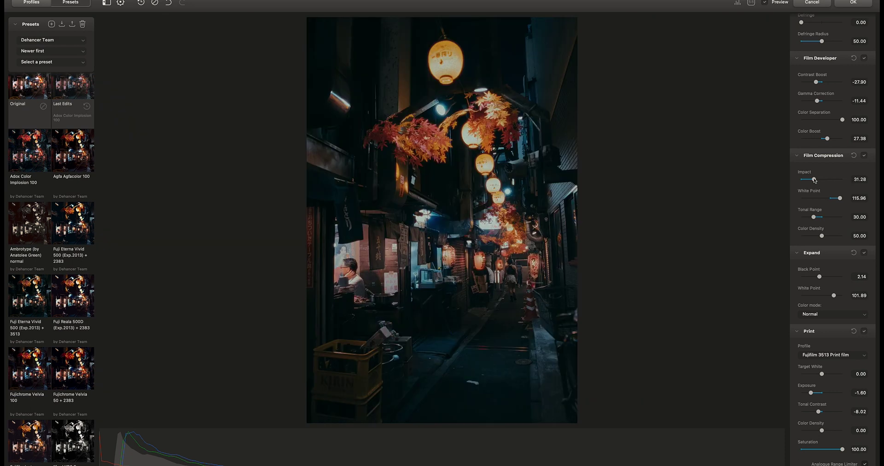
left_click_drag(839, 198, 819, 215)
left_click(833, 198)
Set the Expand black point to 2.28 and white point to 98.09, and change the Print profile to Linear
scroll(810, 223, "down", 2)
scroll(863, 216, "down", 1)
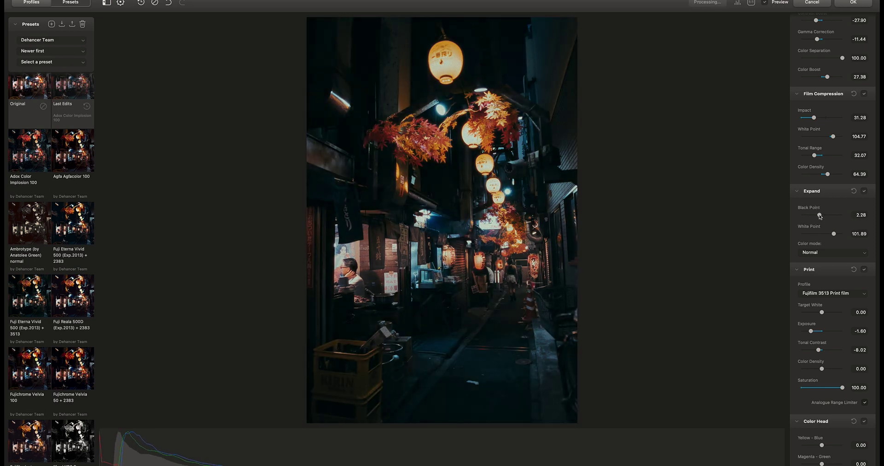
scroll(832, 216, "down", 4)
left_click(847, 210)
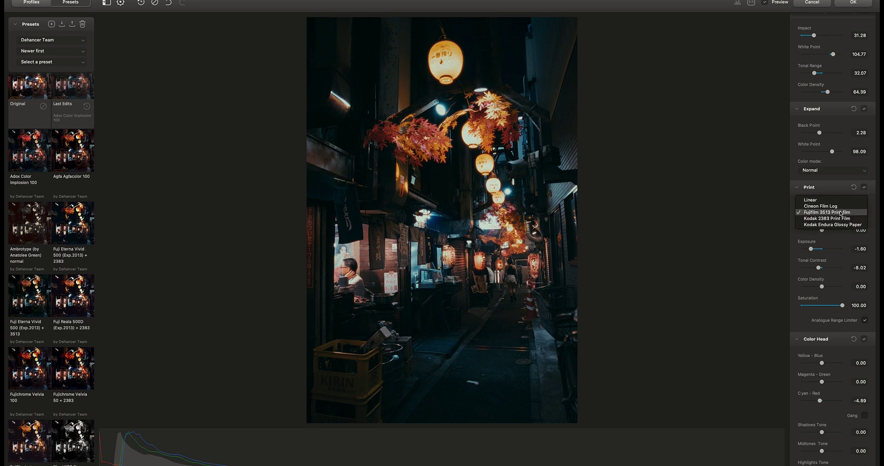
left_click(837, 201)
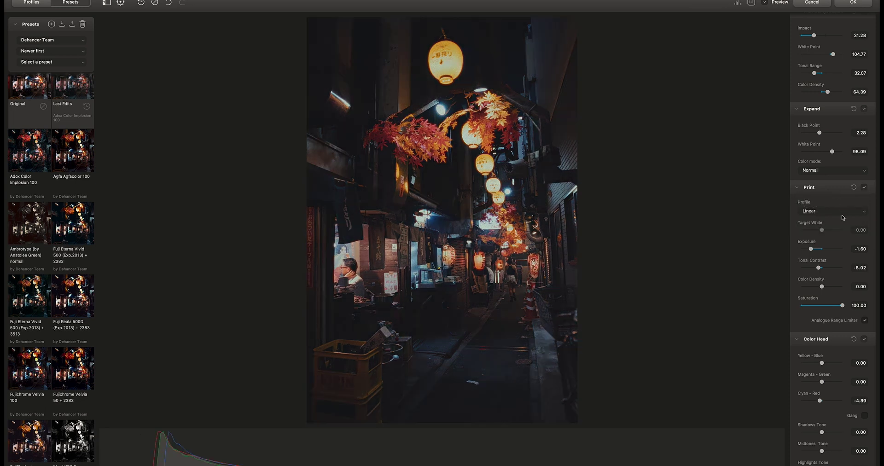
Compare the Cineon Film Log, Fujifilm 3513, Kodak 2383 and Kodak Endura Glossy Paper Print profiles, and apply Fujifilm 3513 Print film
left_click(842, 213)
left_click(842, 217)
left_click(839, 212)
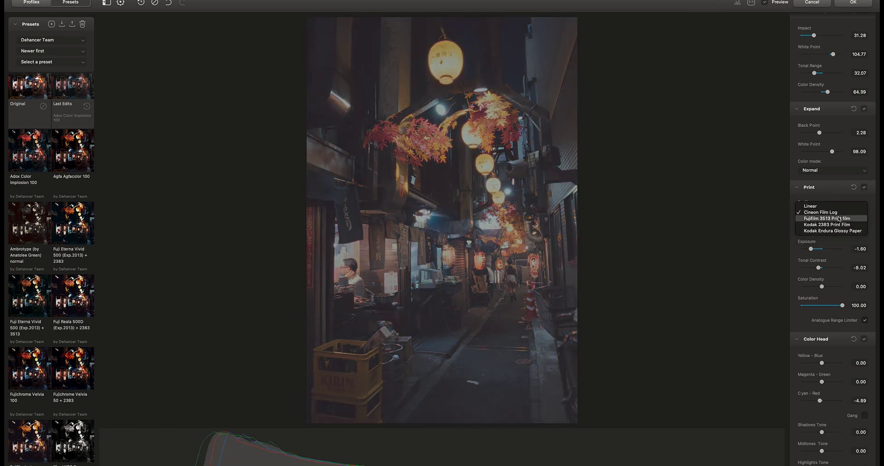
left_click(839, 218)
left_click(831, 213)
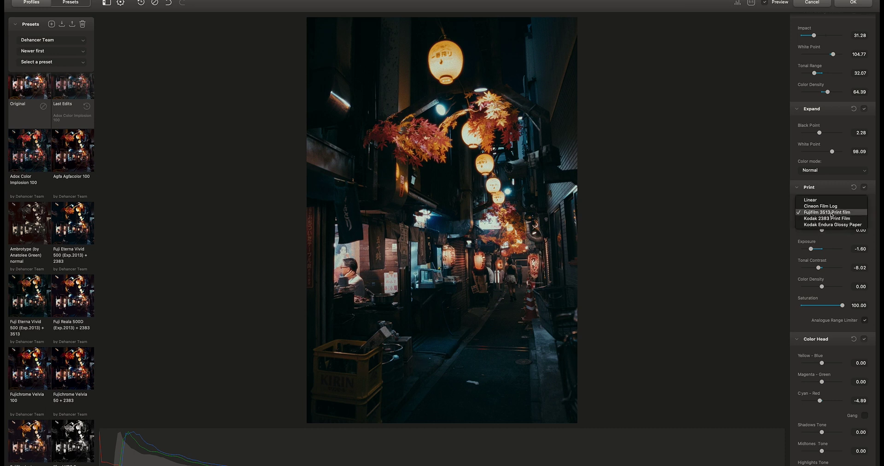
left_click(831, 219)
left_click(817, 218)
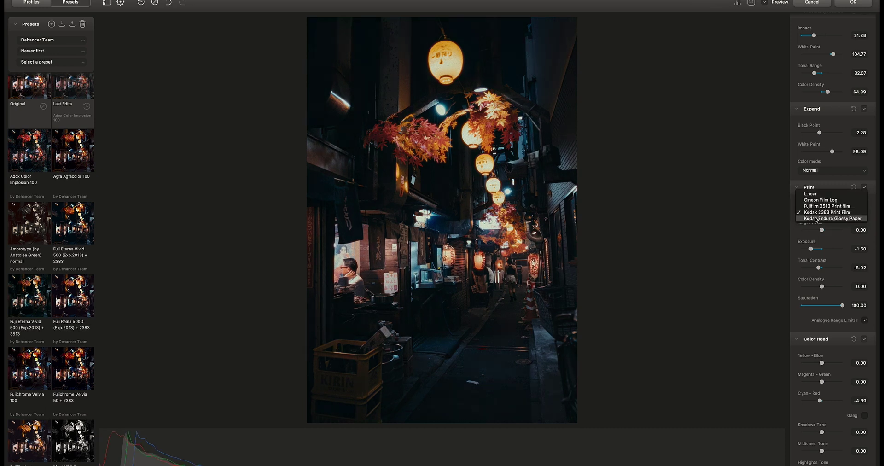
left_click(816, 218)
left_click(825, 213)
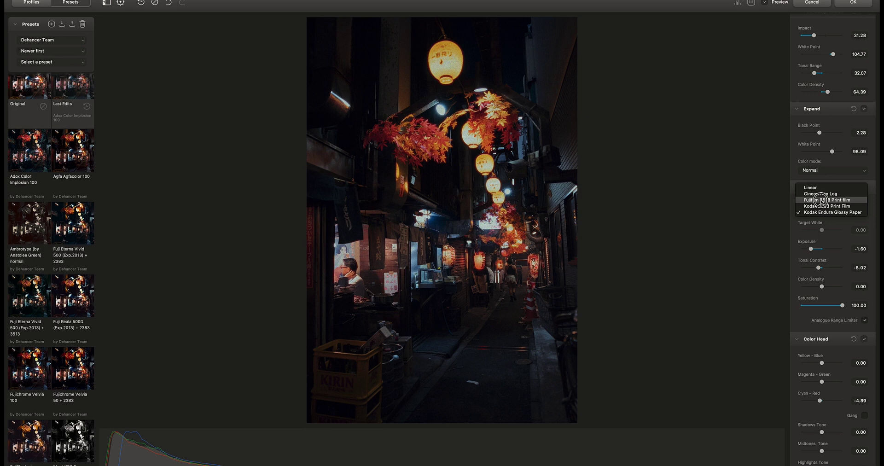
left_click(821, 200)
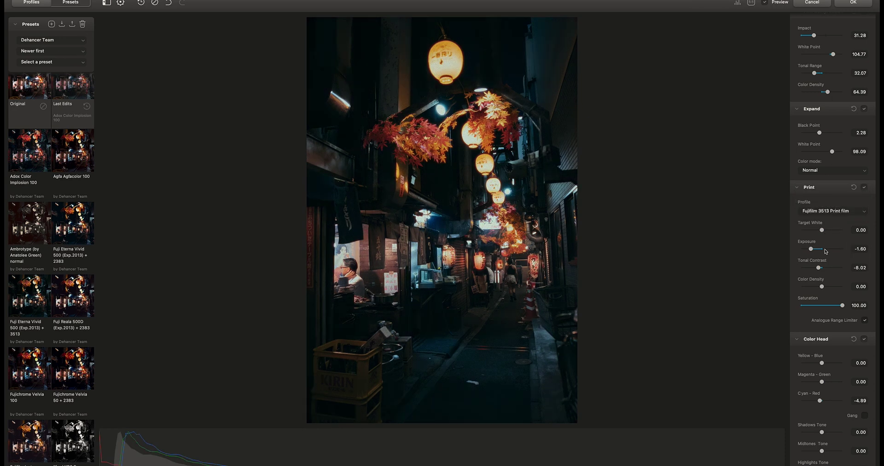
Set the Print Exposure to -1.35, Tonal Contrast to -5.56 and Color Density to 23.83
left_click_drag(820, 249, 819, 267)
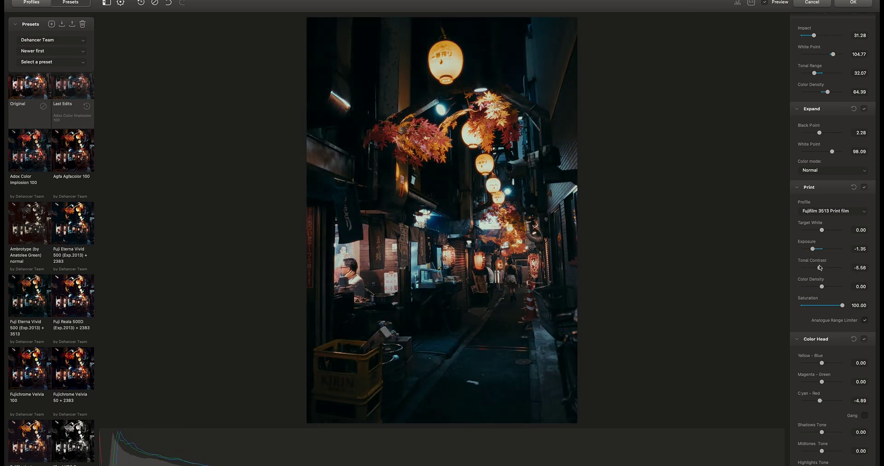
scroll(822, 274, "down", 2)
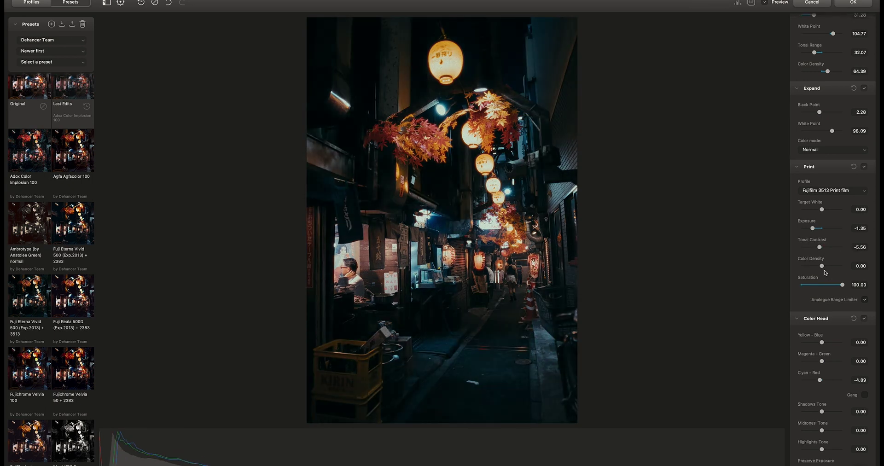
left_click_drag(835, 267, 847, 288)
scroll(838, 237, "up", 2)
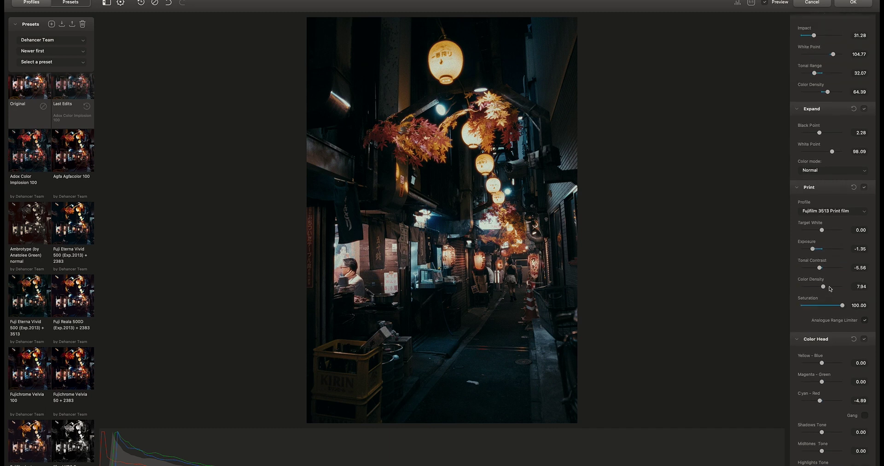
left_click_drag(824, 287, 828, 288)
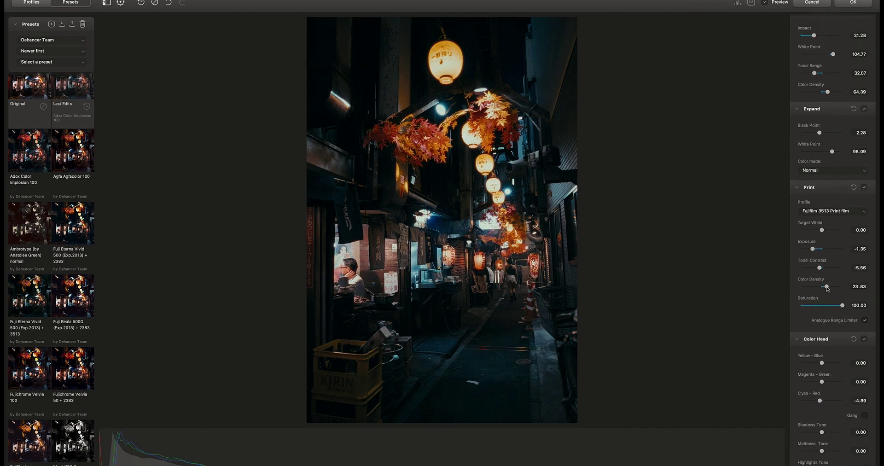
Set the Color Head Shadows Tone to 71.05 and Midtones Tone to 54.19
scroll(841, 235, "down", 14)
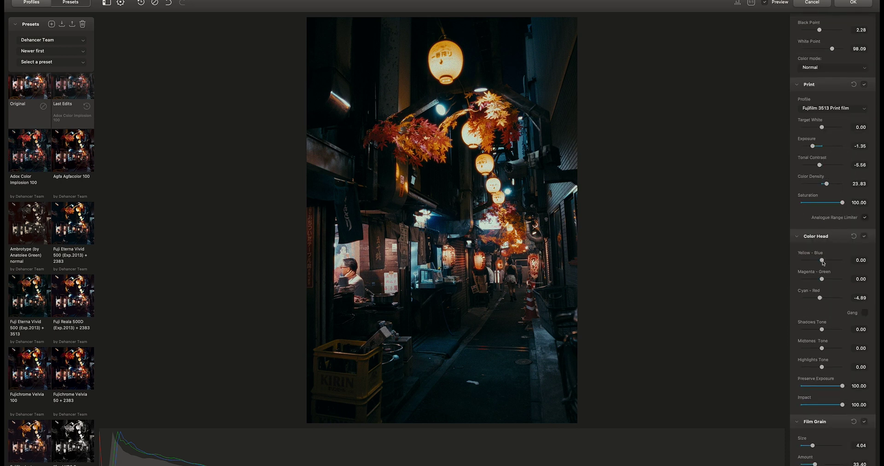
scroll(826, 259, "down", 4)
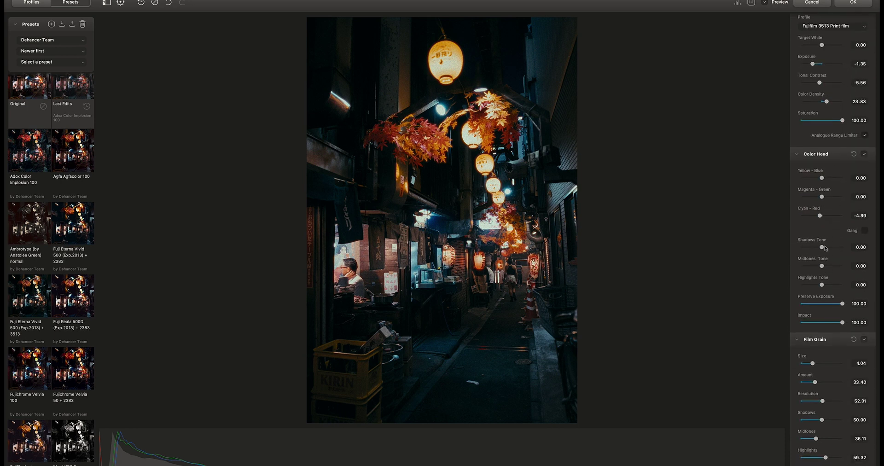
left_click(811, 249)
left_click(808, 248)
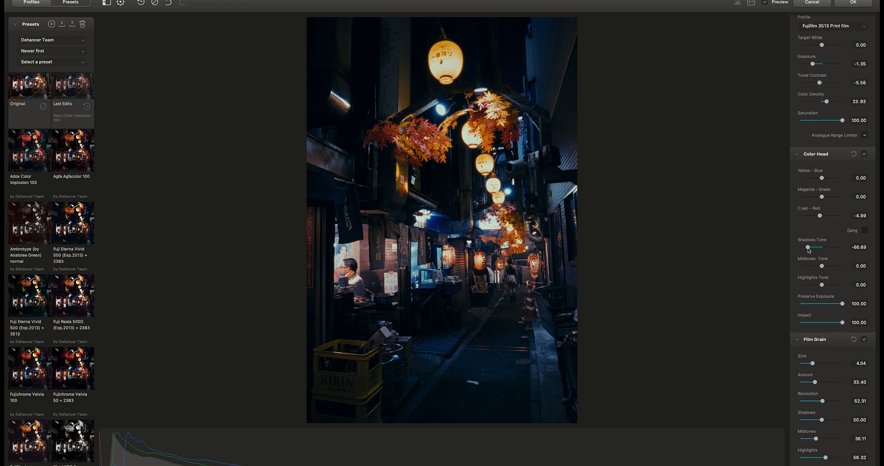
left_click(835, 248)
left_click_drag(835, 249, 851, 247)
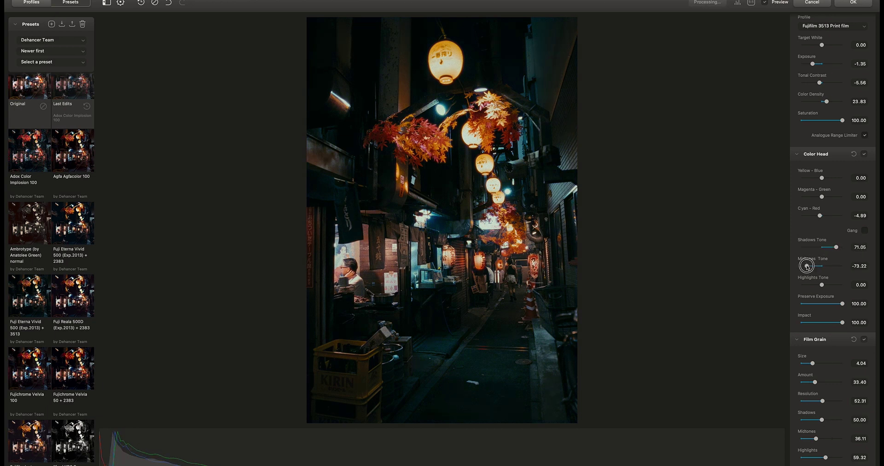
left_click_drag(805, 265, 840, 269)
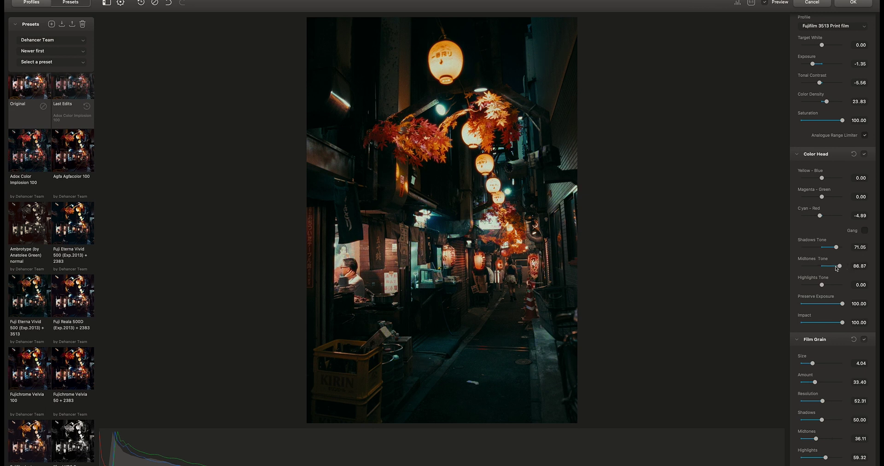
left_click(832, 266)
Test warm and cool Color Head Highlights Tone values on a close-up of the lanterns, and set it to 20.01
left_click(487, 168)
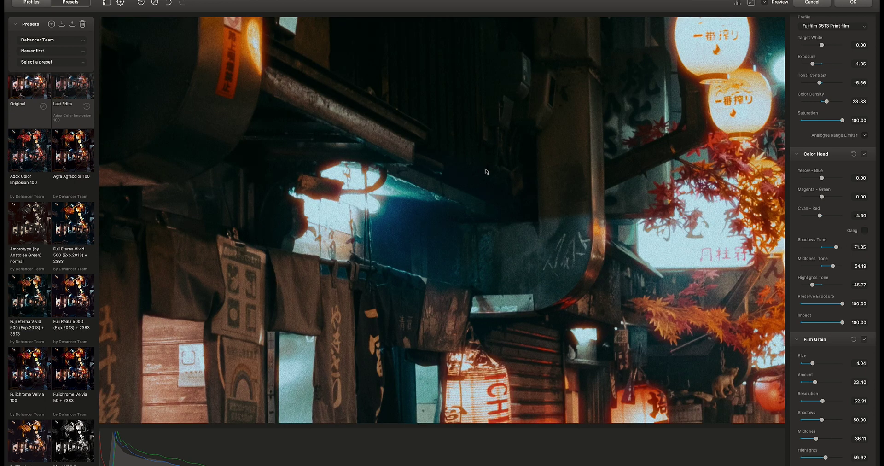
left_click(532, 284)
left_click_drag(532, 284, 260, 304)
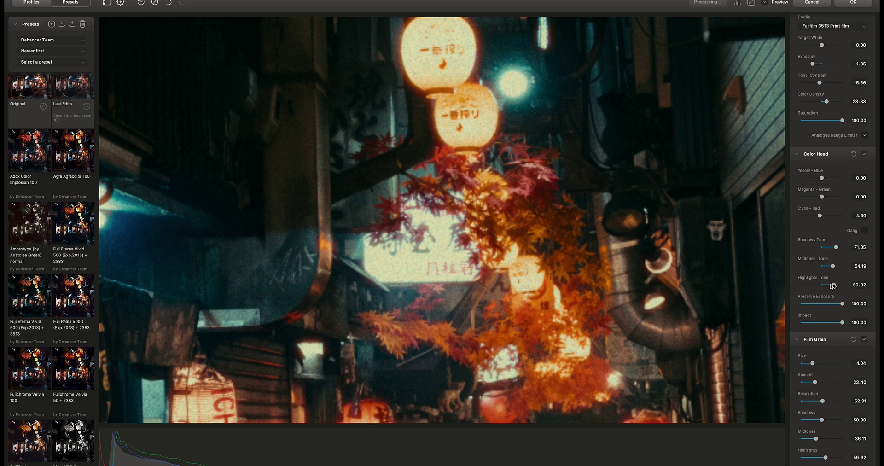
left_click(806, 285)
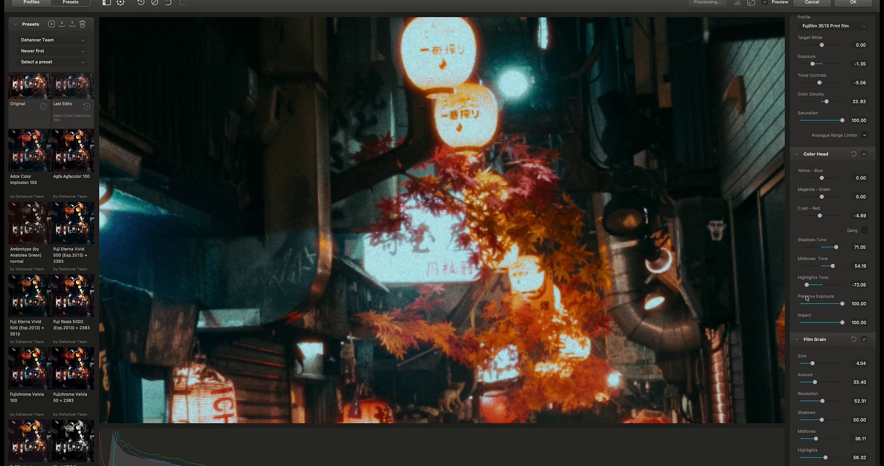
left_click(817, 285)
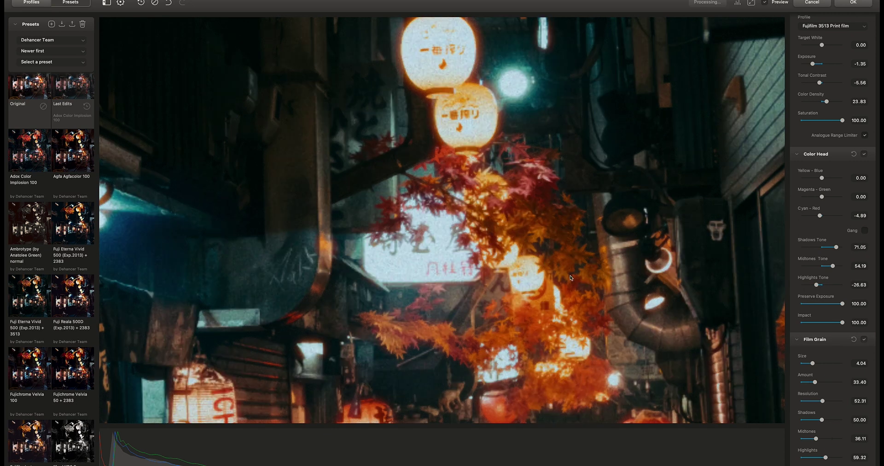
left_click(457, 300)
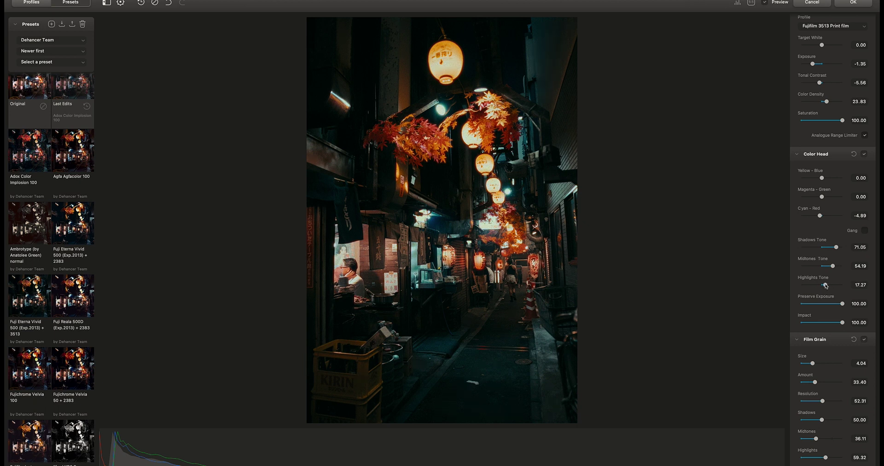
left_click(826, 285)
Compare the close-up of the man at the food stall with Film Grain disabled and enabled
scroll(837, 252, "down", 5)
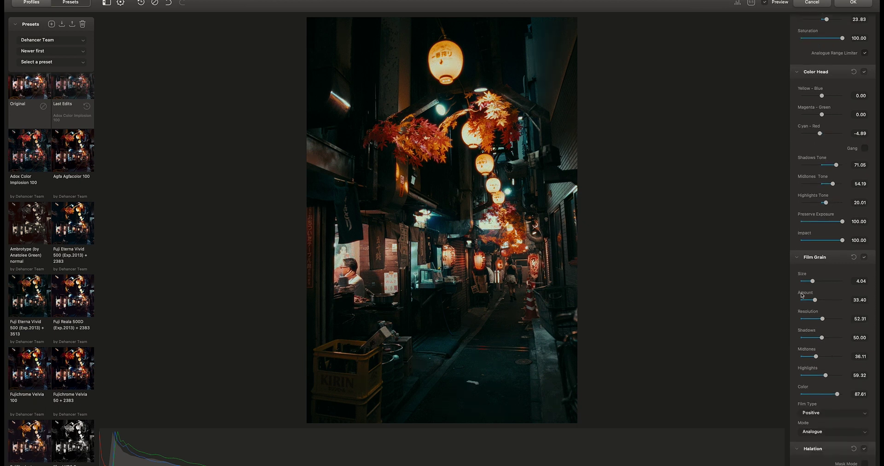
left_click(398, 286)
left_click_drag(398, 286, 678, 134)
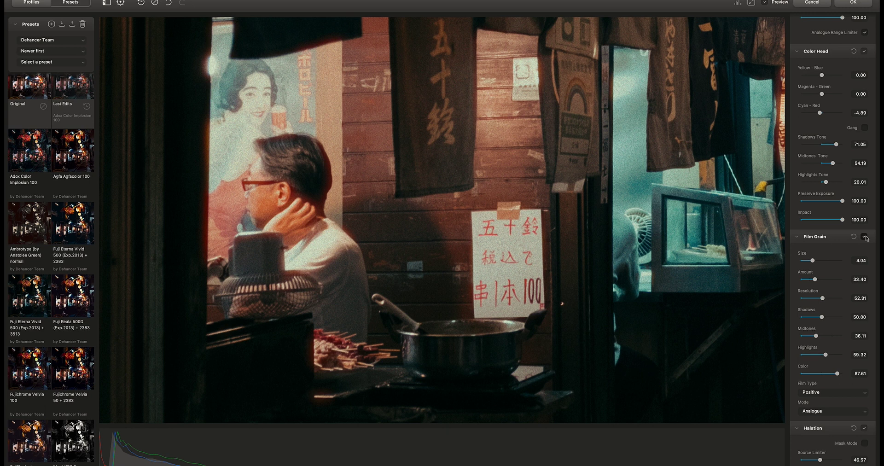
left_click(865, 237)
left_click_drag(665, 256, 646, 249)
left_click(865, 236)
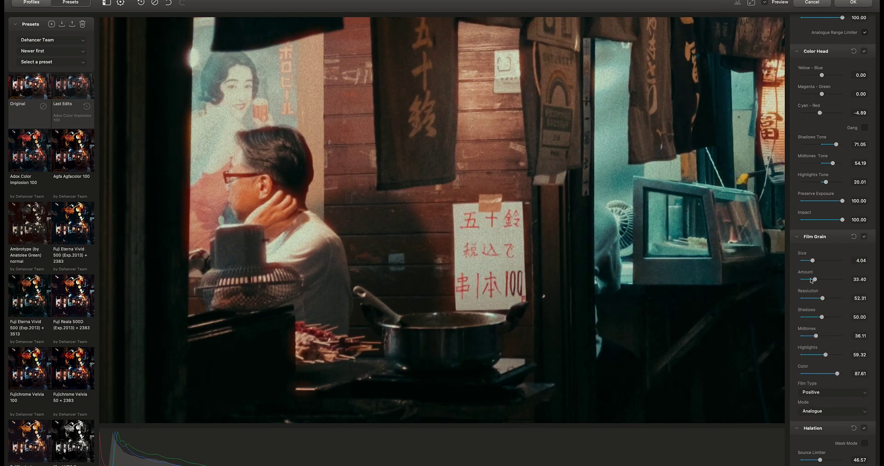
Set the Film Grain Size to 3.25, Amount to 17.29, Highlights to 90.14 and Color to 46.20
left_click(809, 260)
left_click(838, 355)
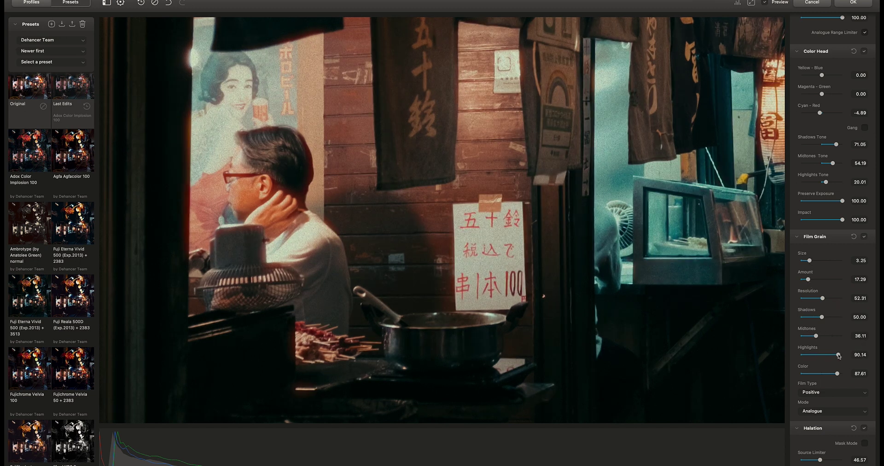
left_click(820, 374)
scroll(801, 272, "down", 3)
left_click(610, 250)
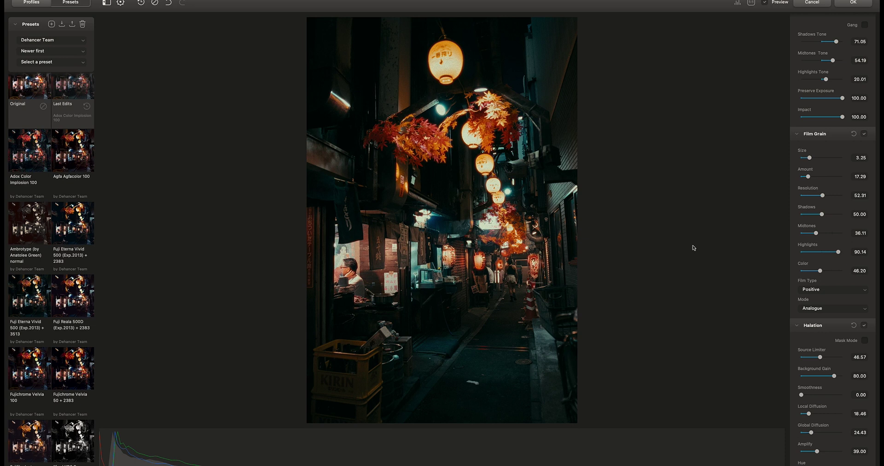
Examine the Halation effect in Mask Mode around the food stall and the lanterns, and turn Mask Mode back off
scroll(813, 291, "down", 3)
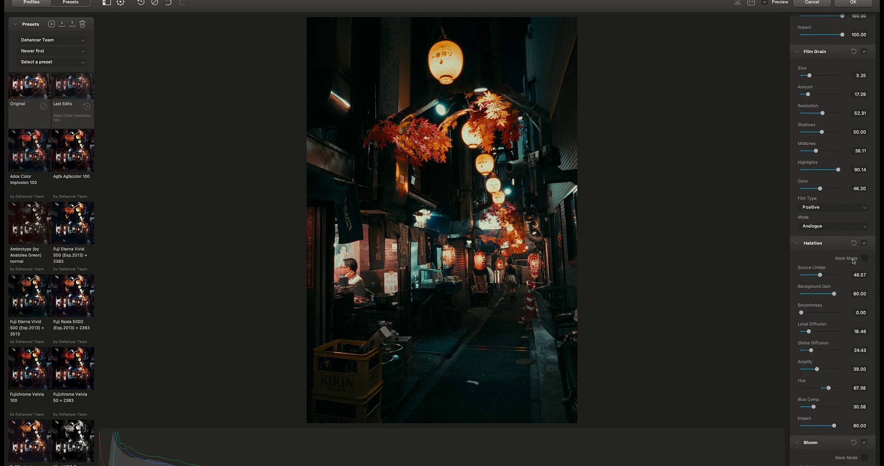
left_click(389, 265)
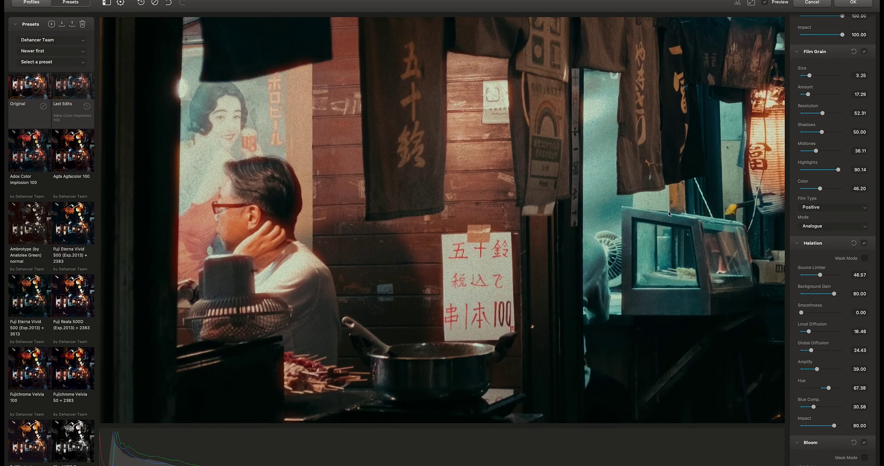
left_click_drag(458, 195, 486, 212)
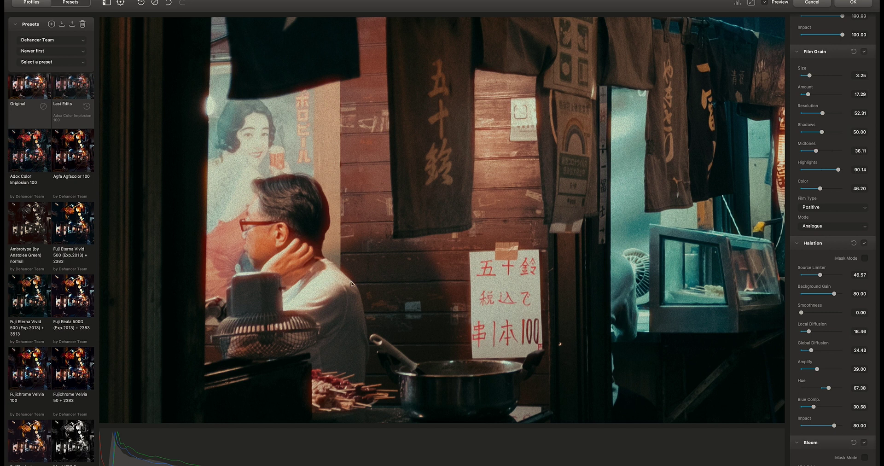
left_click(864, 259)
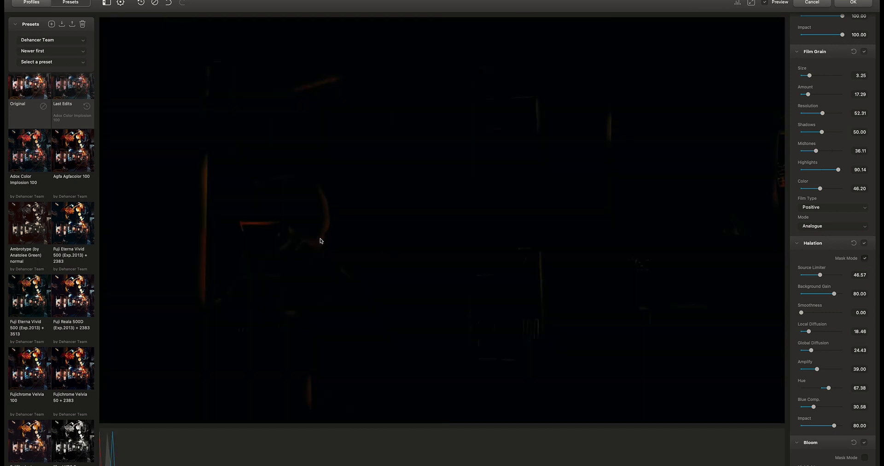
left_click_drag(622, 208, 373, 232)
left_click_drag(625, 161, 537, 268)
double_click(561, 197)
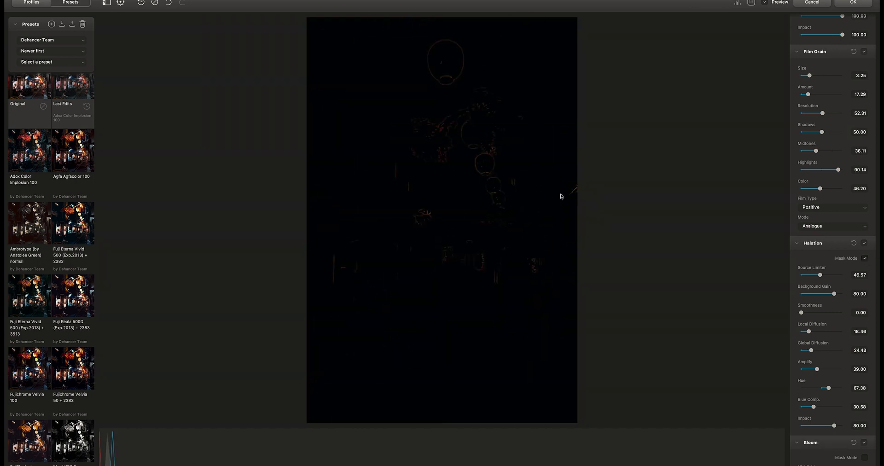
left_click(451, 125)
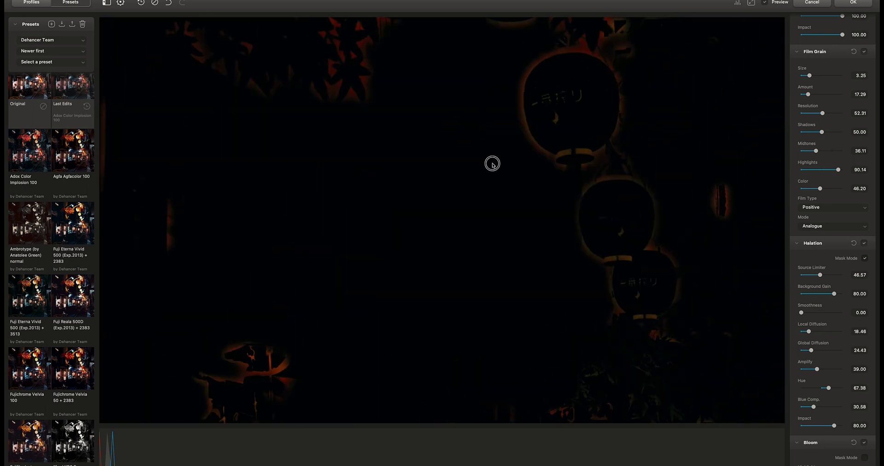
left_click(865, 258)
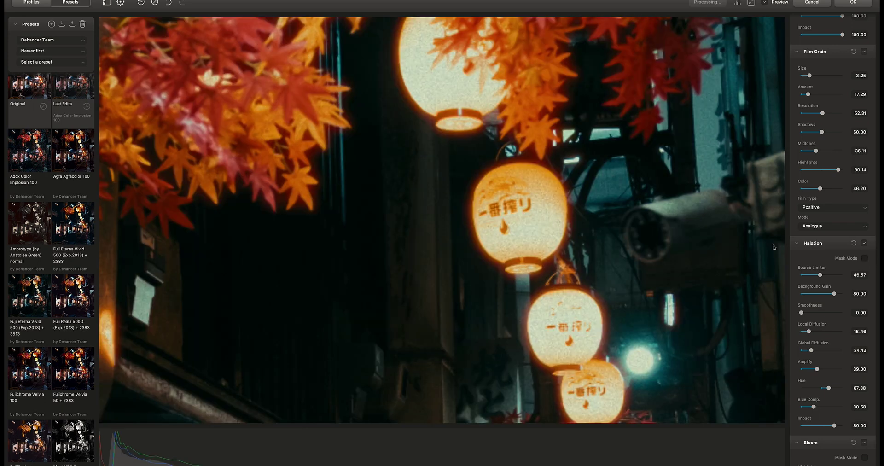
Set the Halation Impact to 49.38, test Amplify at 77.52, and reduce Amplify to 22.22
scroll(827, 390, "down", 2)
left_click(822, 385)
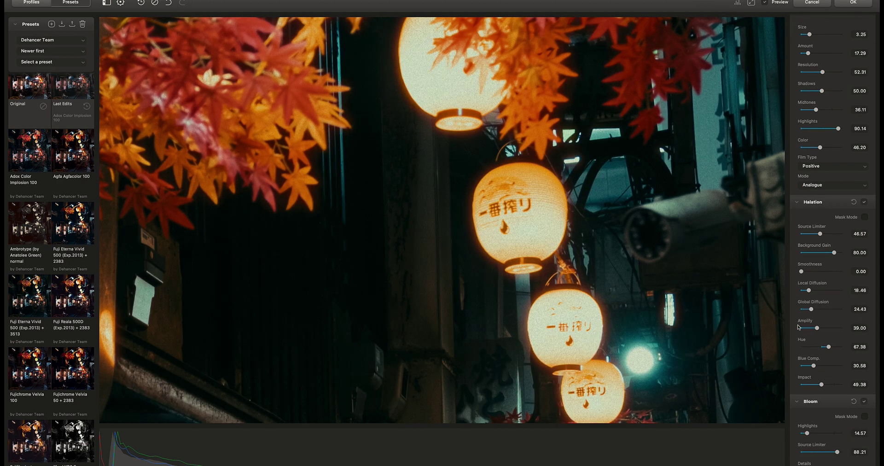
left_click(832, 328)
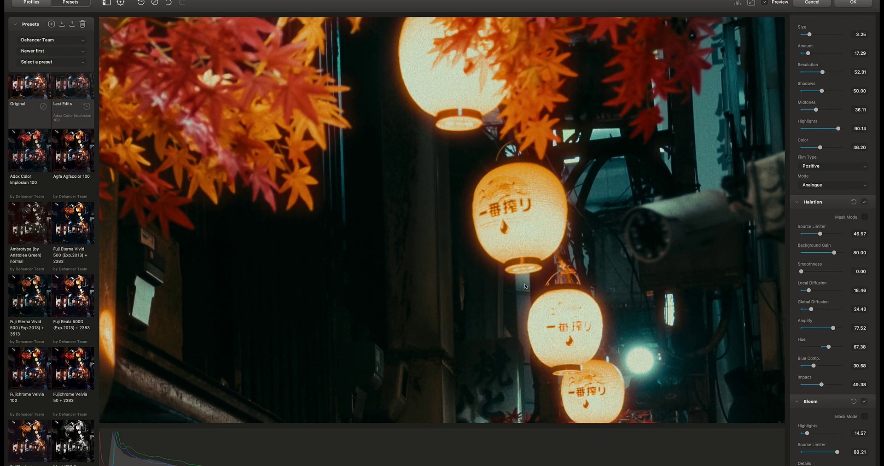
left_click(811, 328)
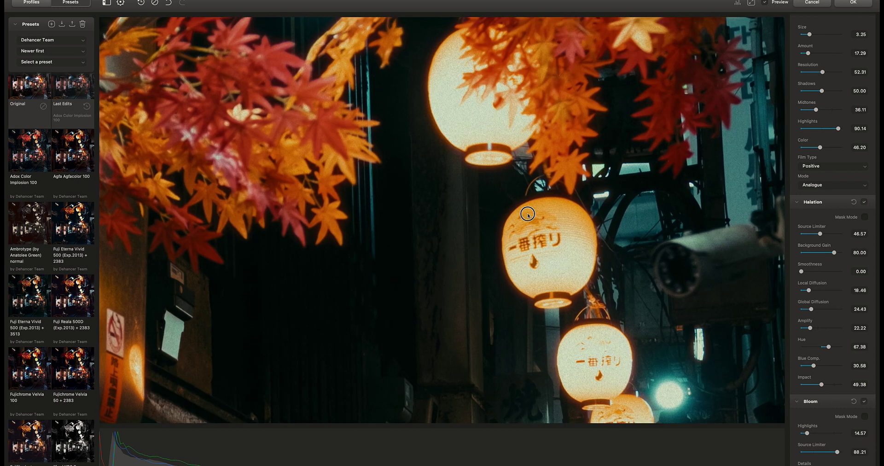
scroll(878, 372, "down", 2)
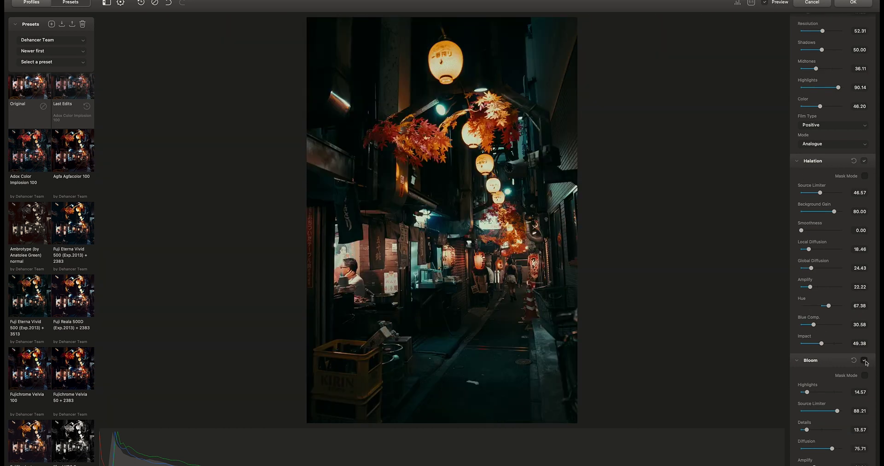
Toggle Bloom off and on, then set its Highlights to 54.80 and its Impact to 87.35
left_click(864, 360)
left_click(864, 360)
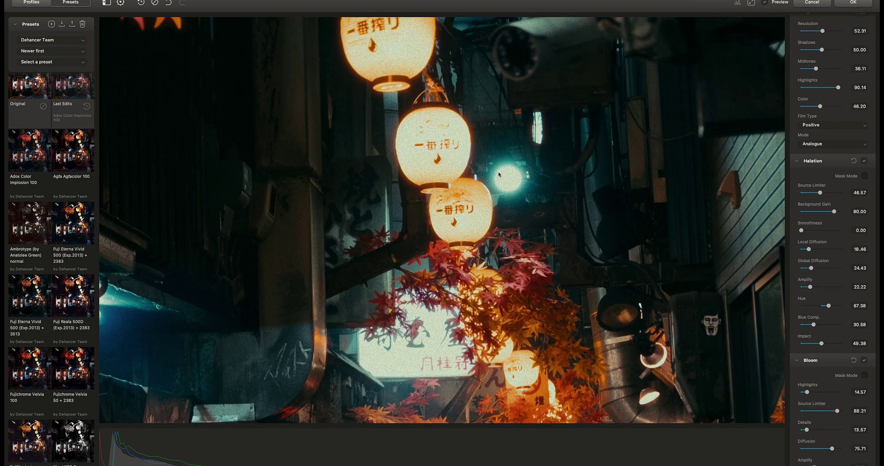
left_click(822, 392)
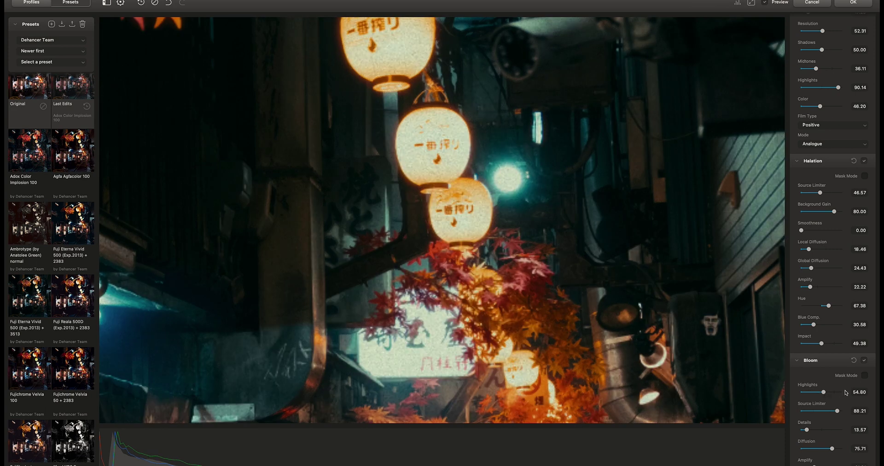
scroll(839, 389, "down", 5)
left_click(837, 421)
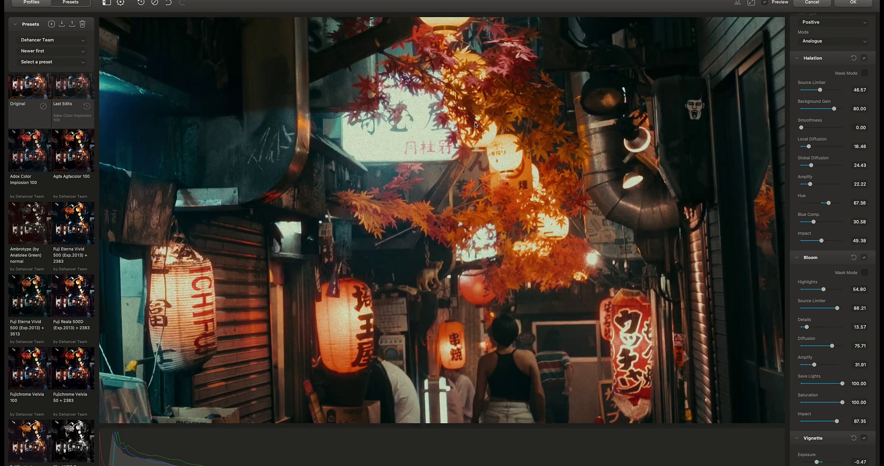
Set the Bloom Impact to 100.00 and Amplify to 43.73, comparing the lanterns with Bloom disabled and enabled
left_click(863, 259)
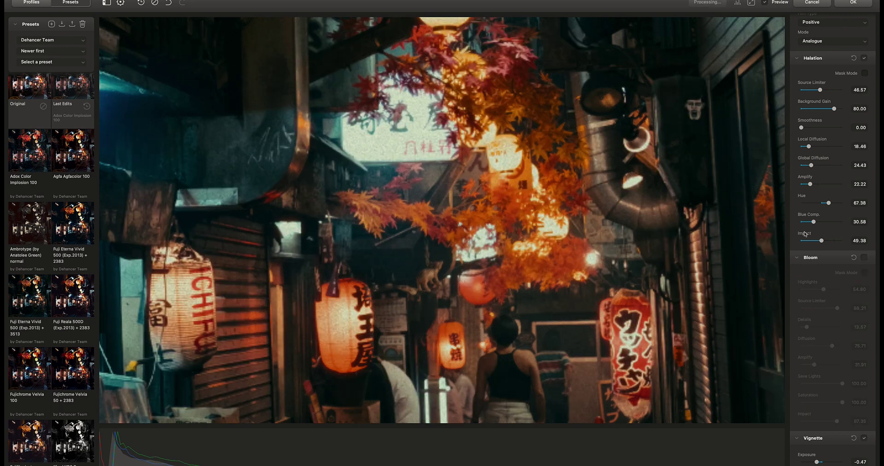
left_click(864, 259)
left_click_drag(837, 421, 847, 420)
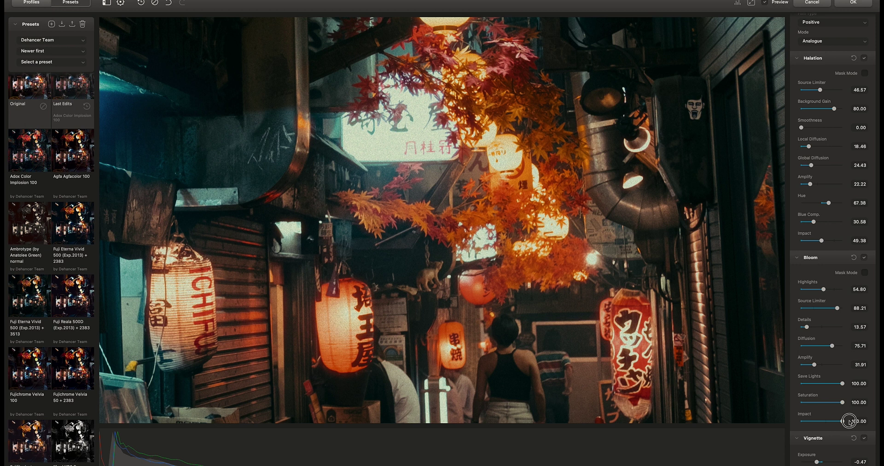
left_click(819, 365)
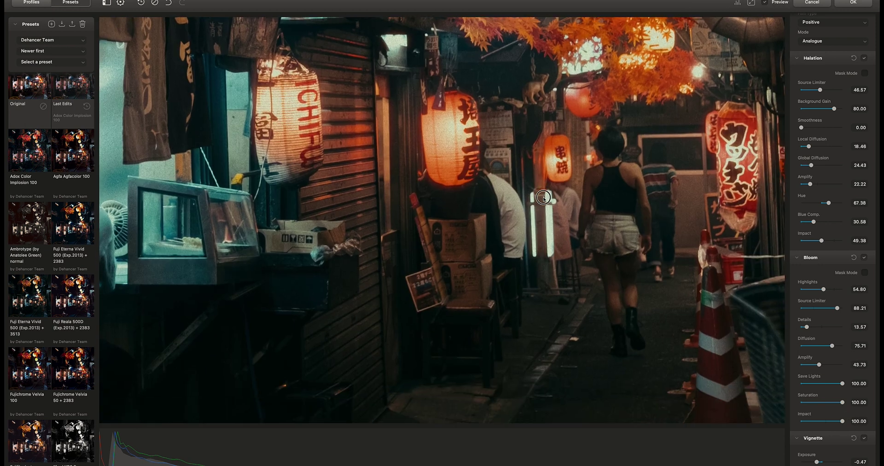
left_click(864, 257)
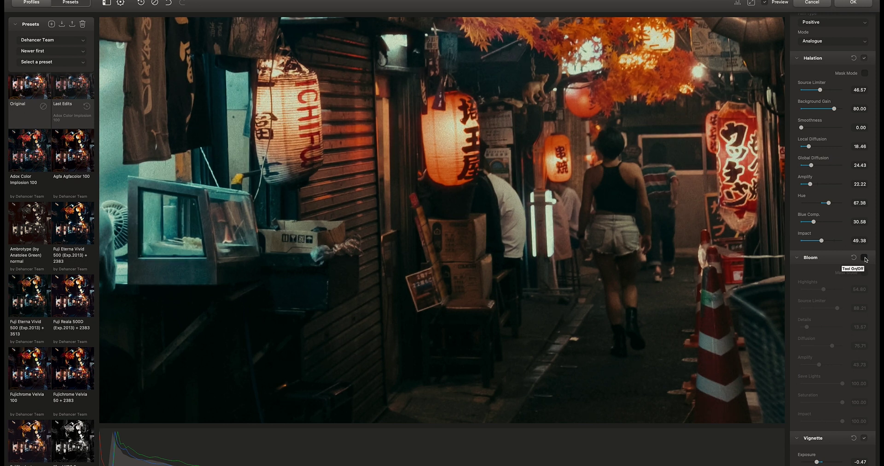
left_click(865, 257)
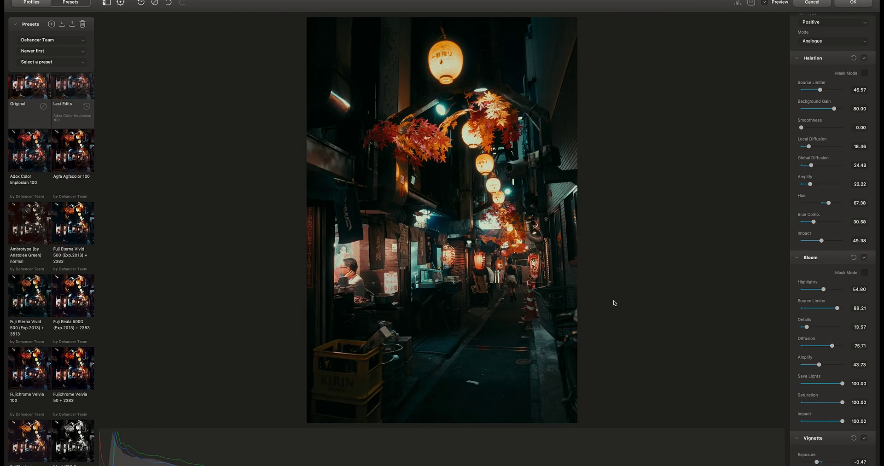
Compare the whole alley photo with and without all the film adjustments using the before/after preview
scroll(832, 344, "down", 2)
scroll(828, 234, "up", 15)
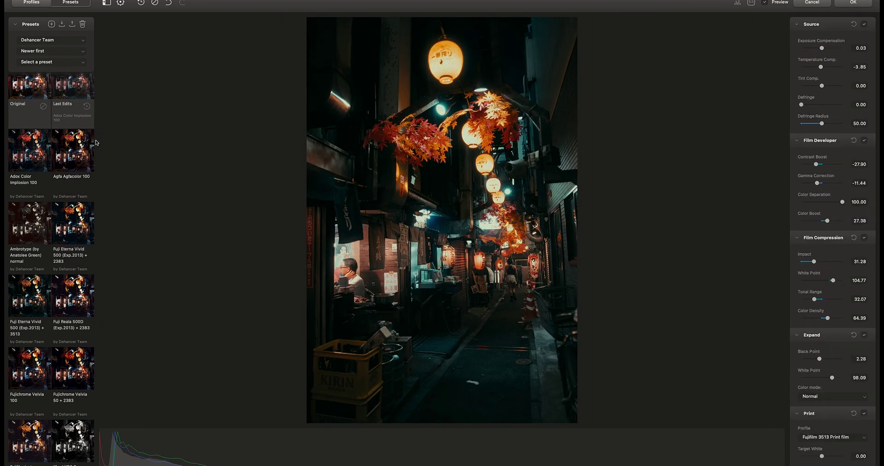
left_click(767, 5)
left_click(767, 4)
left_click(767, 4)
left_click(767, 4)
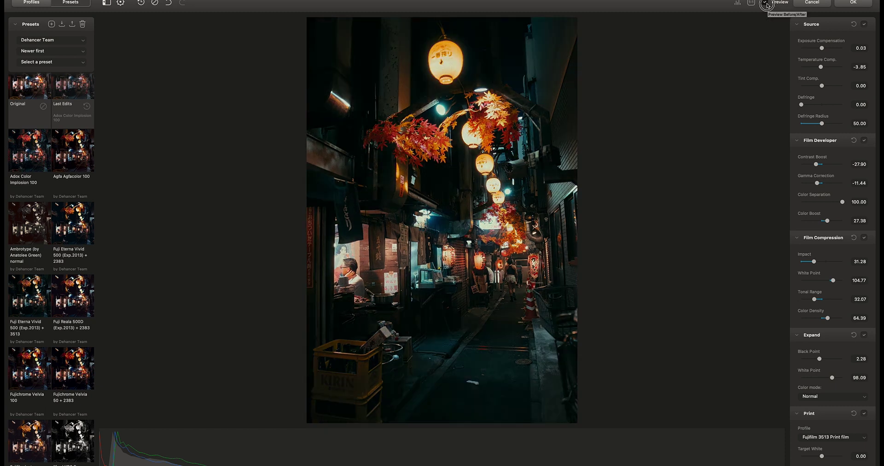
left_click(767, 4)
left_click(767, 4)
left_click(767, 5)
left_click(767, 5)
left_click(767, 4)
left_click(767, 4)
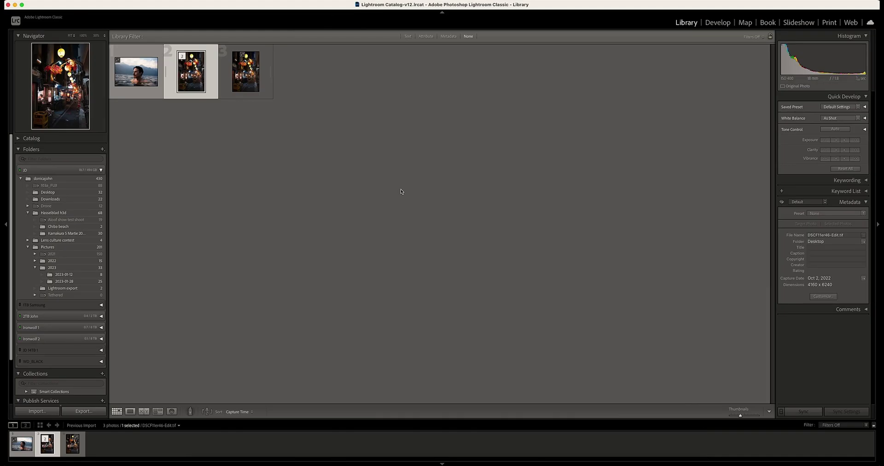
In Lightroom Classic's Develop module, set the alley photo's Exposure to +0.50, Highlights -29, Shadows +37, Temp +4, Texture -8 and Clarity -5
left_click(706, 24)
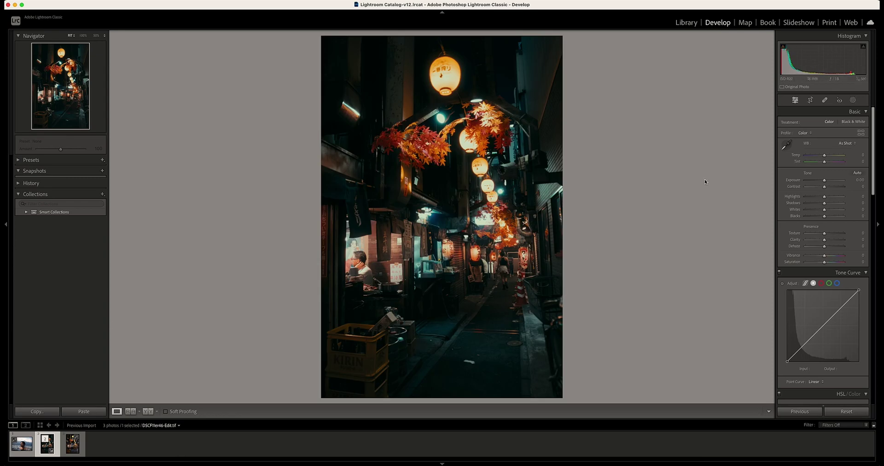
left_click_drag(824, 180, 819, 197)
left_click_drag(824, 203, 831, 203)
left_click_drag(819, 197, 818, 197)
mouse_move(824, 186)
left_mouse_down()
mouse_move(839, 174)
mouse_move(825, 173)
left_mouse_up()
left_click(825, 155)
Set the Red hue to -8, strengthen Red saturation, and set Orange saturation to -12, Orange luminance to -10 and Yellow luminance to +11
scroll(824, 158, "down", 3)
scroll(823, 178, "down", 8)
scroll(815, 276, "up", 1)
left_click(828, 194)
scroll(824, 221, "down", 1)
left_click_drag(820, 240, 842, 240)
left_click(822, 241)
scroll(826, 265, "down", 1)
left_click_drag(827, 290, 824, 290)
mouse_move(827, 297)
left_mouse_down()
mouse_move(819, 297)
mouse_move(829, 297)
left_mouse_up()
scroll(875, 267, "down", 1)
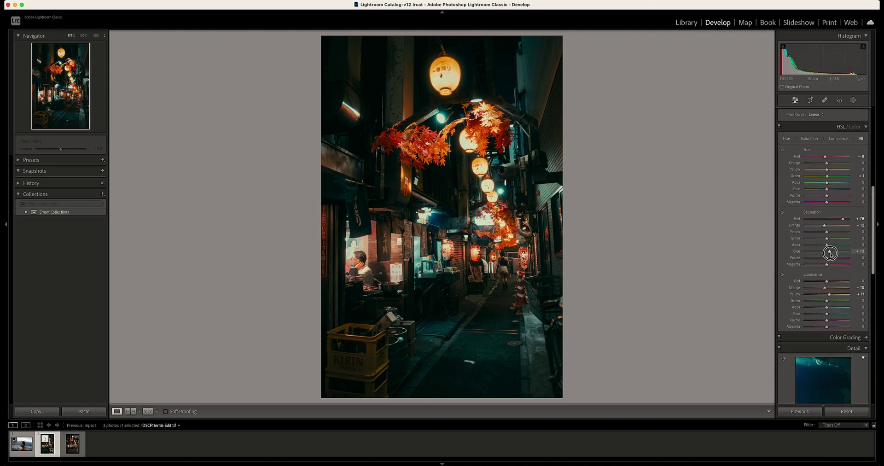
Lower the Aqua and Blue hues, boost the Blue saturation, and set the photo's Contrast to +30
left_click_drag(827, 182, 822, 189)
mouse_move(830, 252)
left_mouse_down()
mouse_move(805, 249)
mouse_move(839, 248)
mouse_move(831, 249)
left_mouse_up()
scroll(831, 249, "up", 6)
left_click(830, 187)
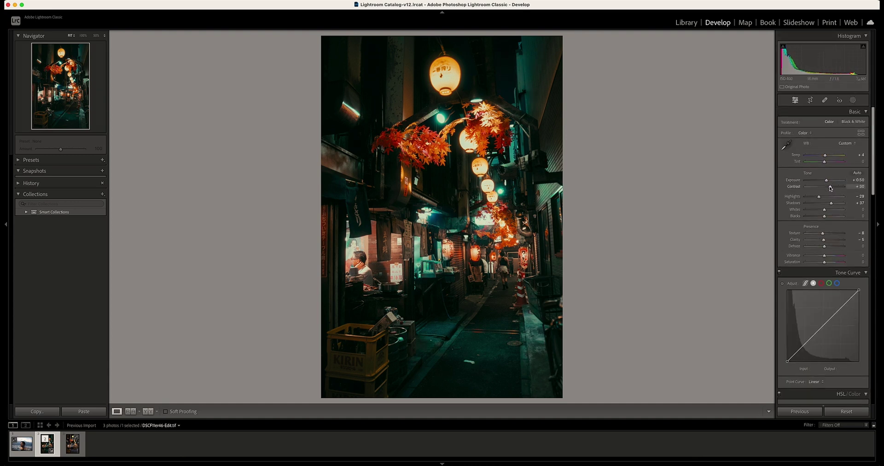
Compare the alley photo before and after the Lightroom edits side by side, including a close-up of the man at the food stall
key("y")
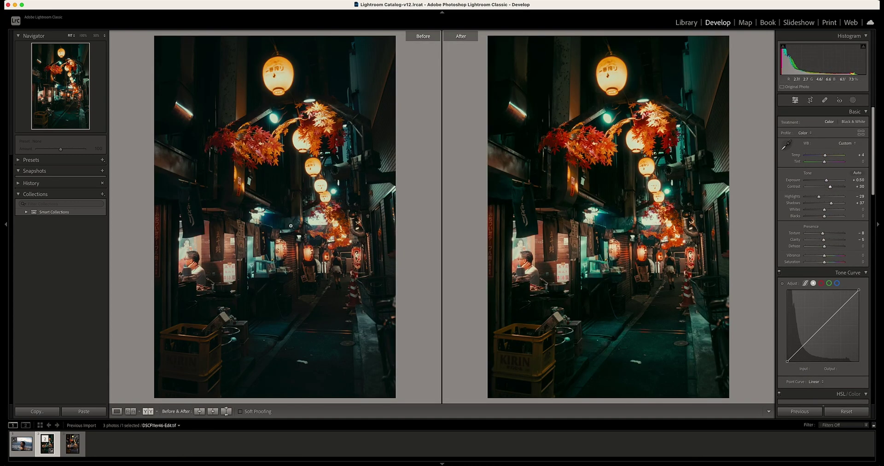
left_click_drag(272, 192, 343, 95)
left_click(205, 281)
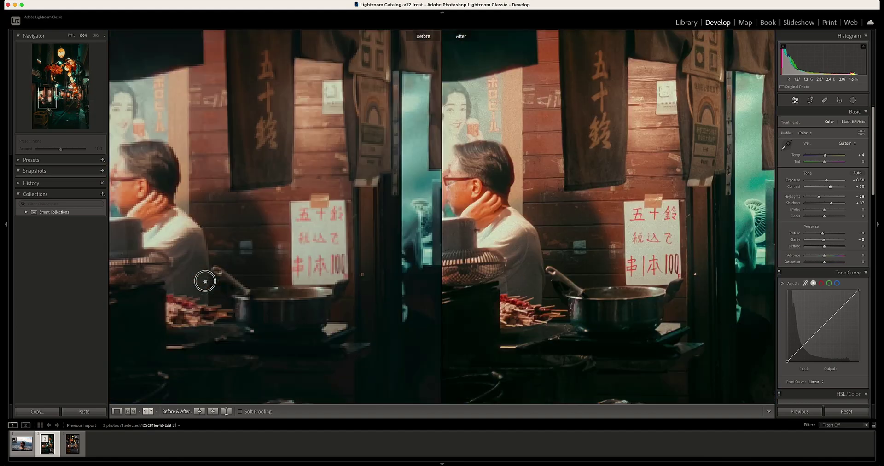
left_click_drag(205, 282, 350, 307)
left_click(350, 306)
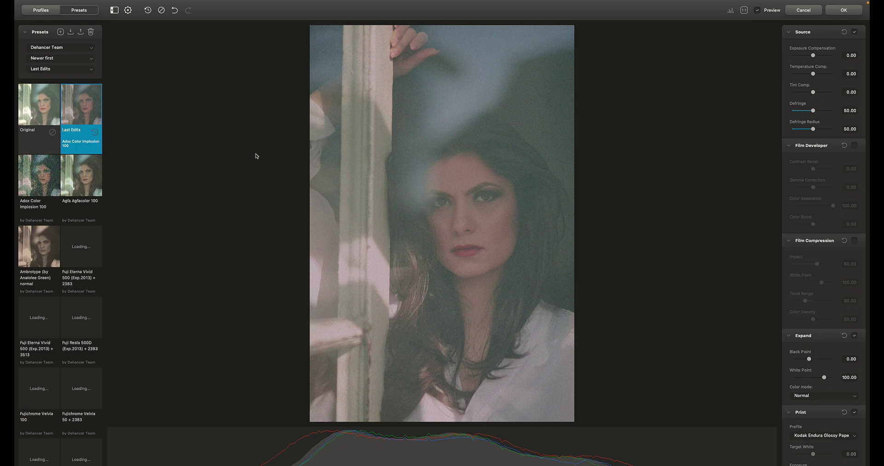
Try the Fuji Eterna Vivid 500 + 2383 and Kodak Vision3 500T + 2383 presets on the portrait, and apply Fuji Eterna Vivid 500 + 3513
scroll(68, 164, "down", 3)
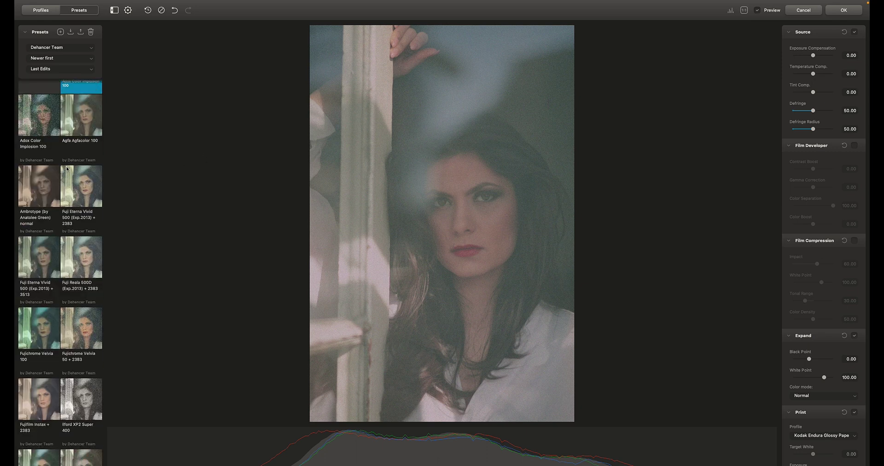
left_click(78, 156)
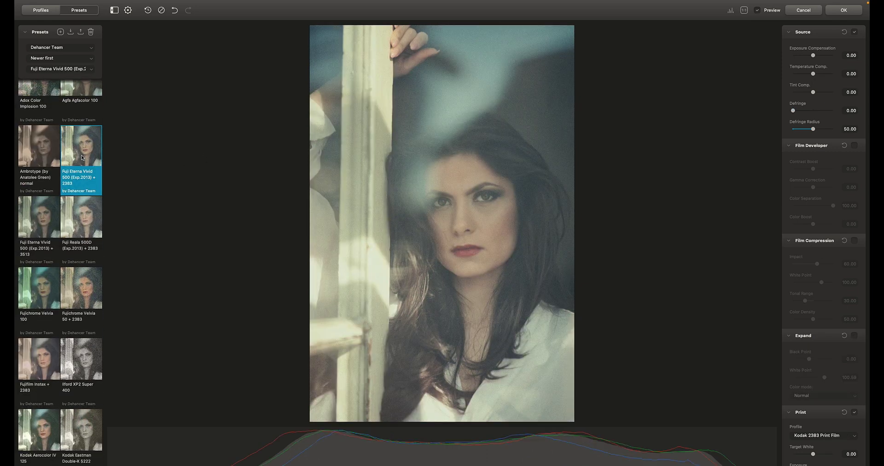
scroll(83, 158, "down", 3)
left_click(48, 151)
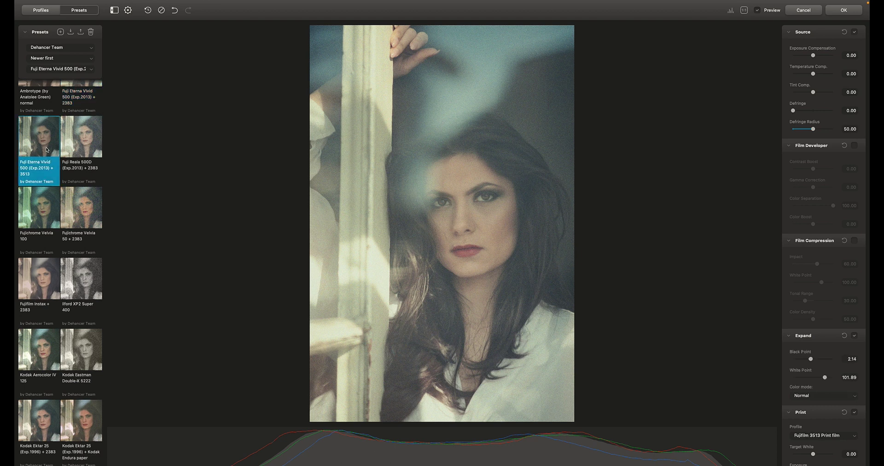
scroll(50, 151, "down", 5)
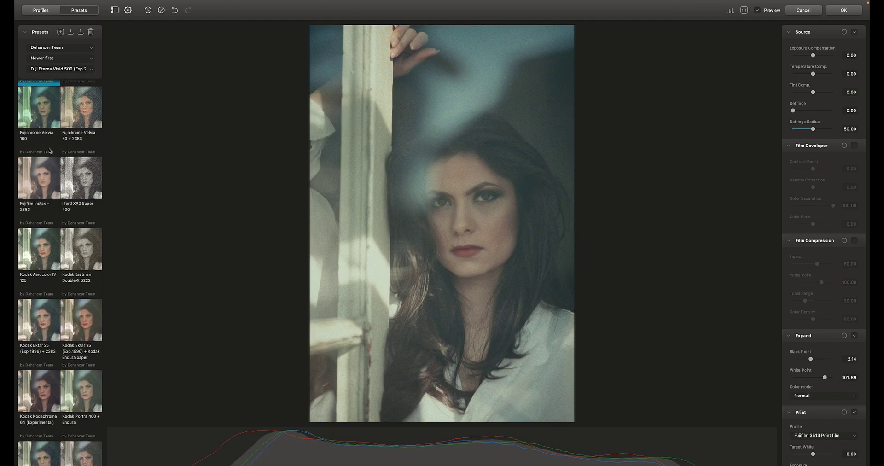
left_click(56, 242)
scroll(67, 245, "up", 7)
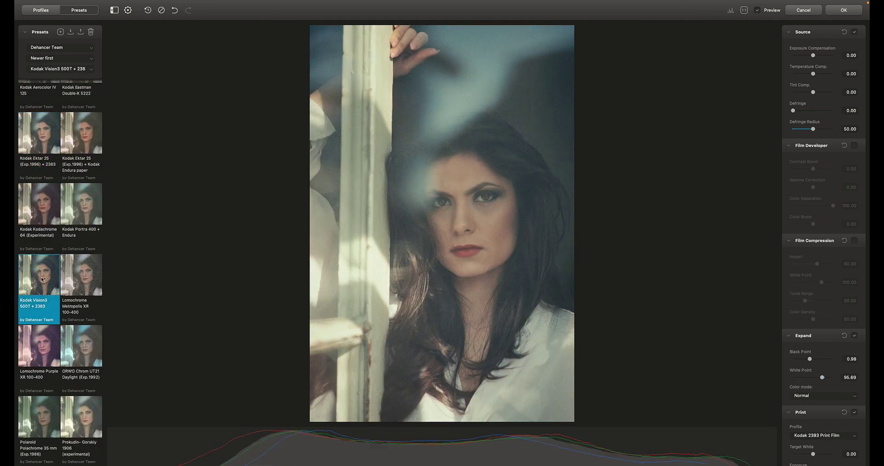
left_click(39, 200)
Reduce the portrait's film grain and enable Film Developer with Contrast Boost at 30.88 and Color Boost at 20.33
scroll(829, 233, "down", 20)
left_click_drag(807, 280, 798, 284)
scroll(825, 208, "up", 20)
scroll(854, 127, "down", 1)
left_click(854, 126)
scroll(829, 152, "up", 2)
left_click_drag(812, 169, 819, 169)
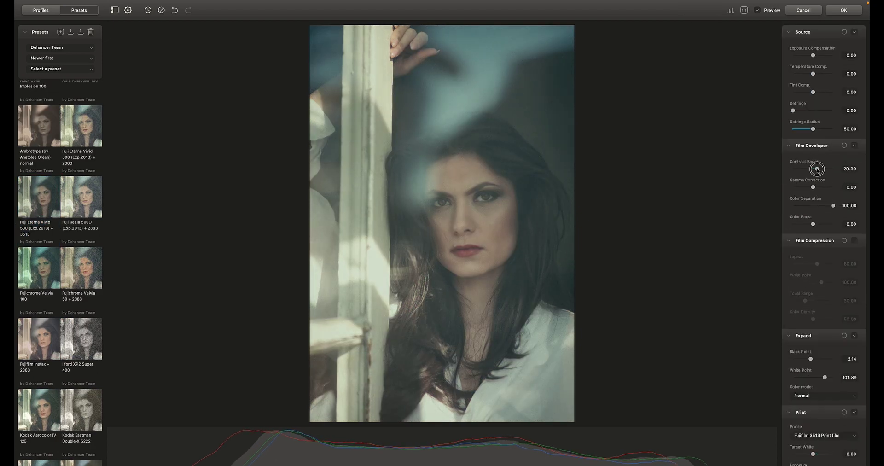
left_click_drag(813, 224, 804, 199)
left_click(817, 224)
Enable Film Compression with Impact at 25.06, White Point at 70.15, Tonal Range at 25.82 and Color Density at 84.32
scroll(834, 214, "down", 2)
left_click(855, 201)
scroll(847, 201, "down", 3)
left_click(804, 181)
left_click(803, 163)
left_click(827, 218)
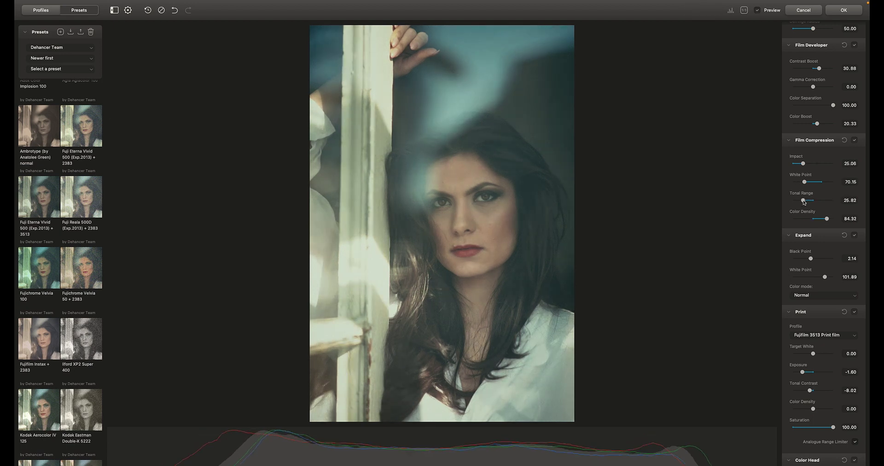
Set the Print Tonal Contrast to -4.06 and its Color Density to 51.13
scroll(823, 230, "down", 3)
left_click(816, 217)
left_click(816, 222)
scroll(817, 223, "down", 1)
left_click_drag(809, 250, 823, 269)
left_click(823, 268)
scroll(819, 239, "down", 4)
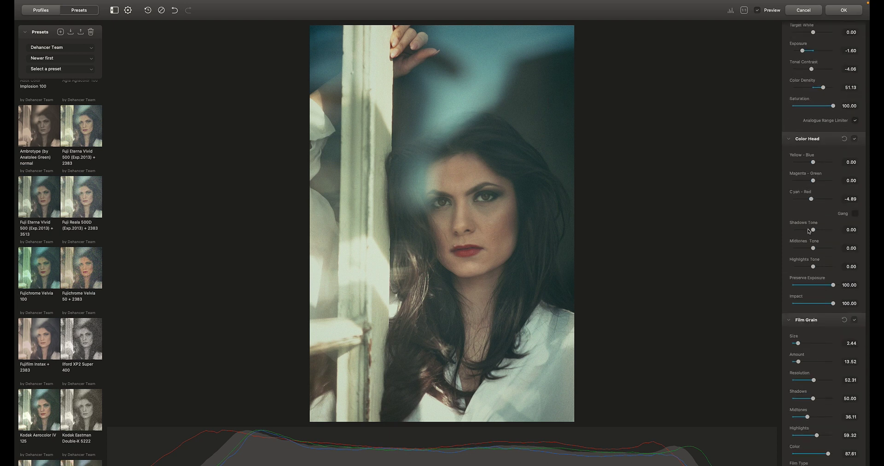
Fine-tune the Color Head's tone sliders, set Yellow-Blue to -1.38 and Magenta-Green to -0.27, and lower Cyan-Red slightly
left_click_drag(813, 229, 812, 229)
left_click_drag(813, 248, 811, 267)
left_click_drag(814, 162, 813, 180)
left_click_drag(811, 199, 809, 199)
Set the Film Compression White Point to 86.80 and Tonal Range to 13.75
scroll(831, 214, "up", 2)
scroll(832, 217, "up", 5)
left_click_drag(804, 142, 797, 160)
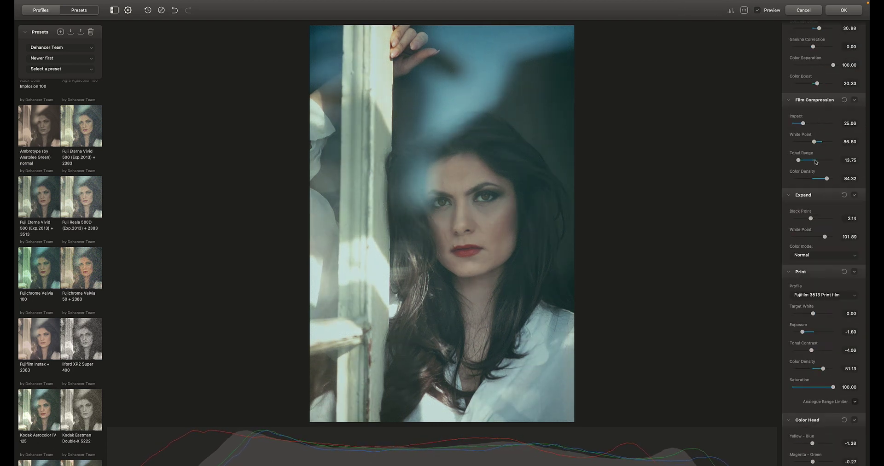
Set the Bloom Details to 20.14, Amplify to 56.67 and Impact to 84.36, and the Vignette Exposure to -1.20
scroll(807, 265, "down", 15)
scroll(806, 265, "down", 12)
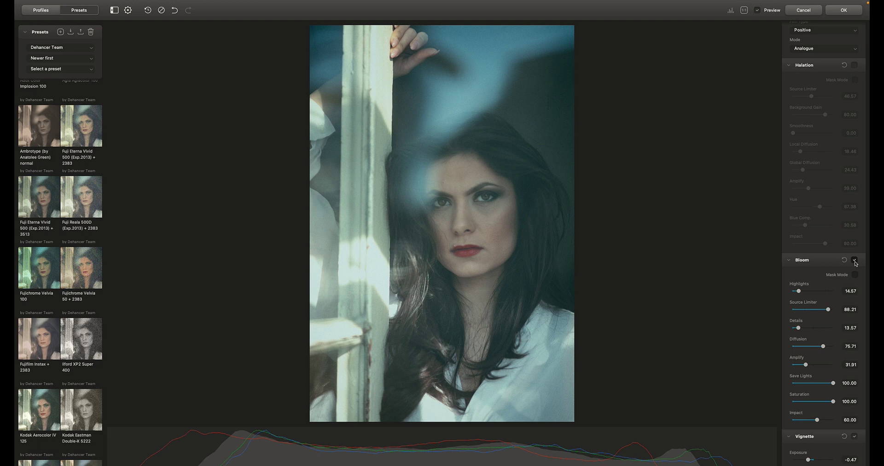
left_click_drag(798, 280, 801, 280)
left_click_drag(806, 317, 816, 316)
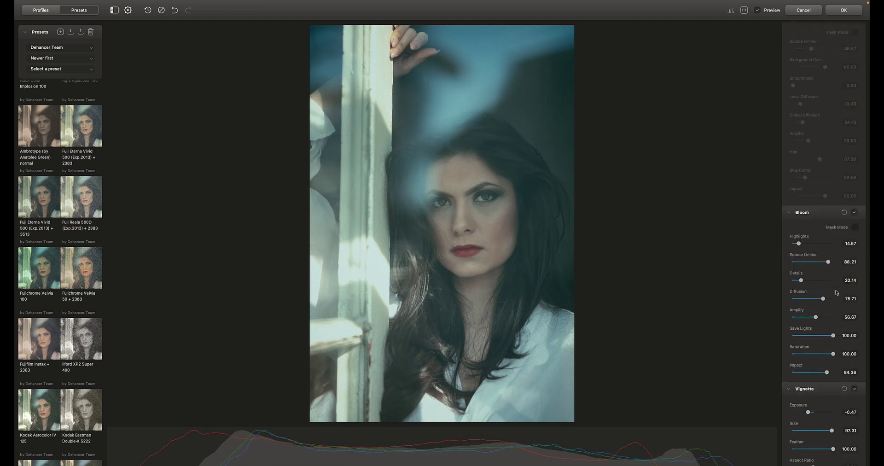
left_click_drag(808, 412, 801, 412)
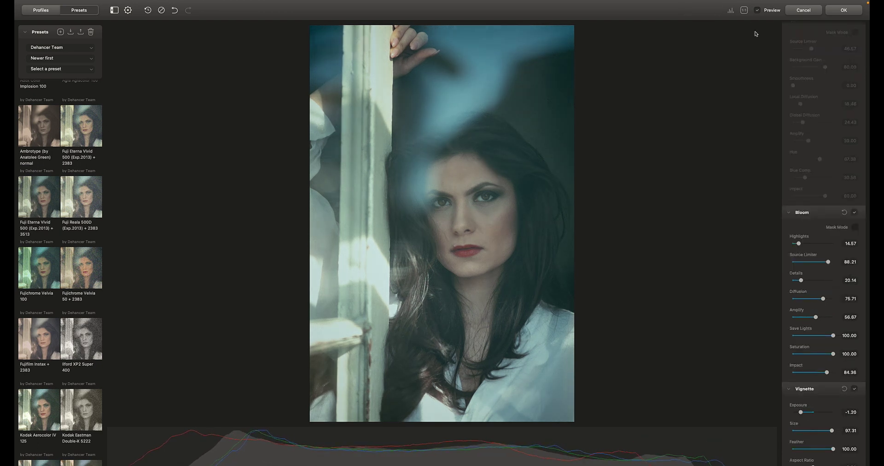
Compare the portrait with and without all the film adjustments using the before/after preview
left_click(758, 11)
left_click(758, 10)
left_click(758, 10)
left_click(758, 10)
left_click(758, 10)
left_click(757, 10)
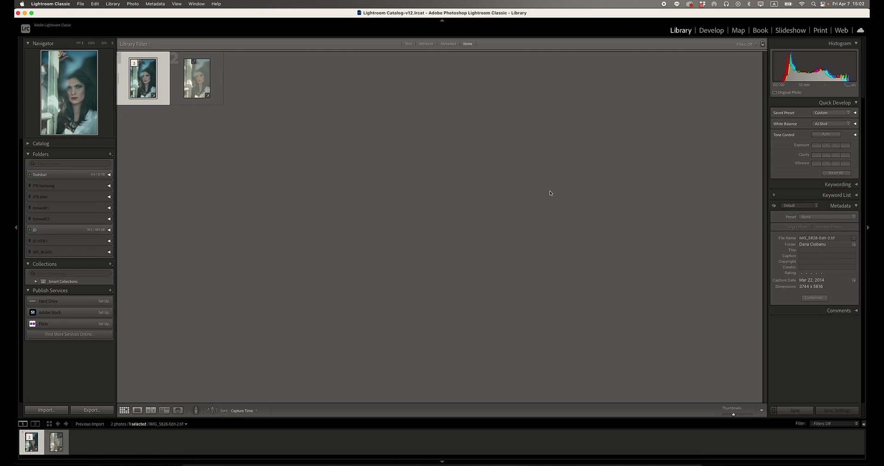
In Lightroom Classic's Develop module, set the portrait's Exposure to +0.15, Contrast +44, Highlights -63, Shadows +10, Blacks -27, Texture -3 and Clarity -14
key("d")
left_click_drag(815, 200, 804, 200)
left_click_drag(816, 190, 813, 242)
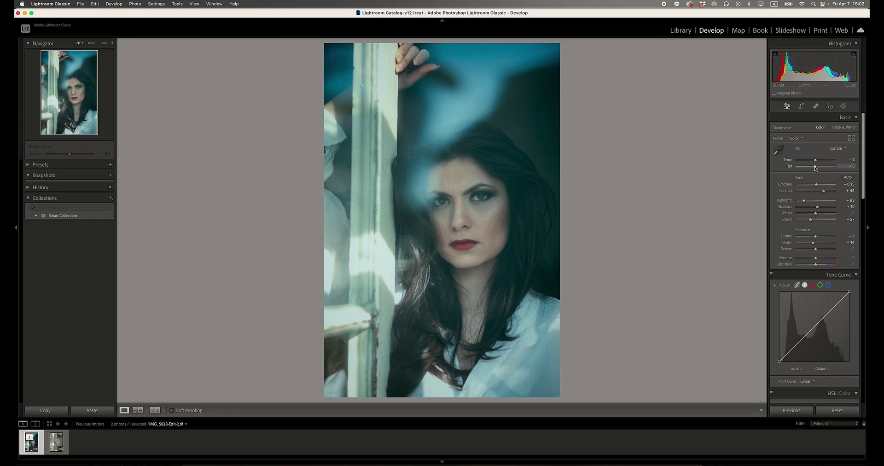
Fine-tune the portrait's HSL colors, shifting the teal tones toward blue, and set the Vibrance to +14
scroll(829, 193, "down", 10)
left_click_drag(820, 183, 827, 179)
left_click_drag(817, 245, 817, 245)
left_click_drag(817, 238, 817, 239)
scroll(819, 244, "up", 10)
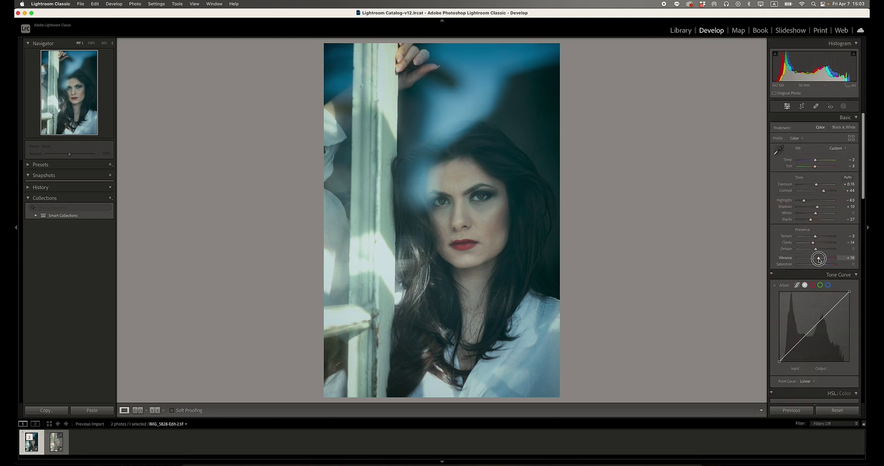
left_click_drag(816, 169, 816, 168)
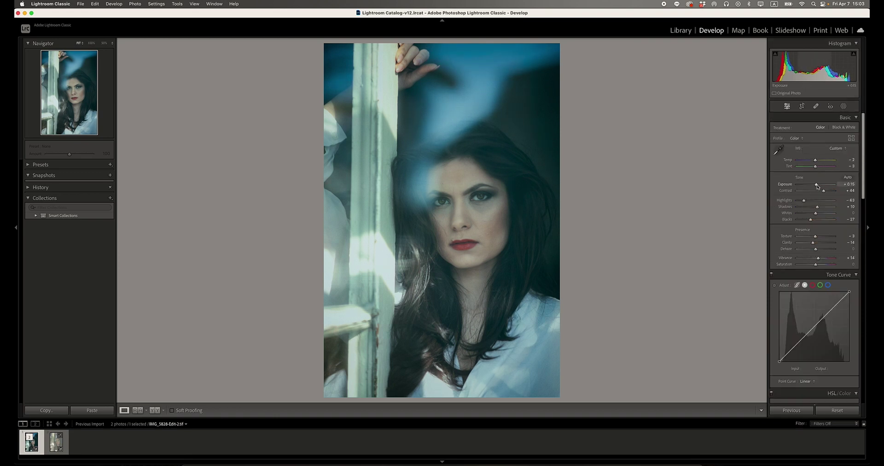
Brush a mask over the woman's face and set its Exposure to 0.37 and Contrast to 10, and lower its Blacks
left_click(843, 106)
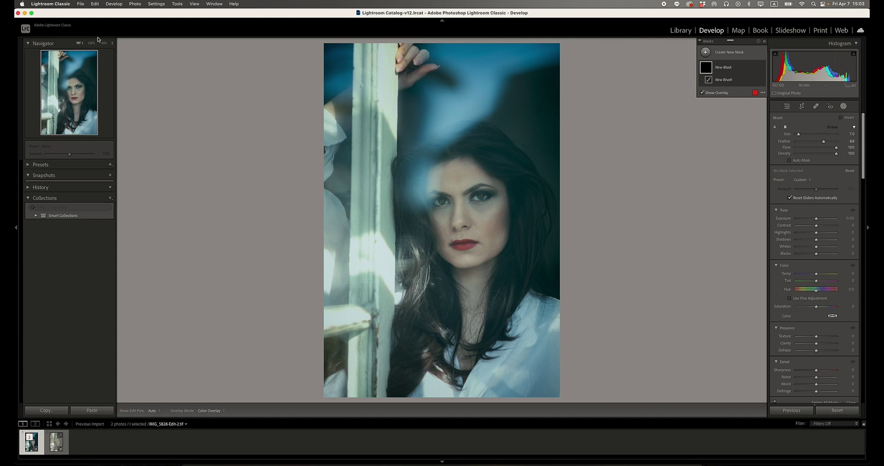
left_click(104, 43)
left_click_drag(816, 225, 818, 218)
key("h")
scroll(548, 209, "up", 4)
left_click_drag(546, 210, 564, 234)
left_click_drag(435, 226, 423, 228)
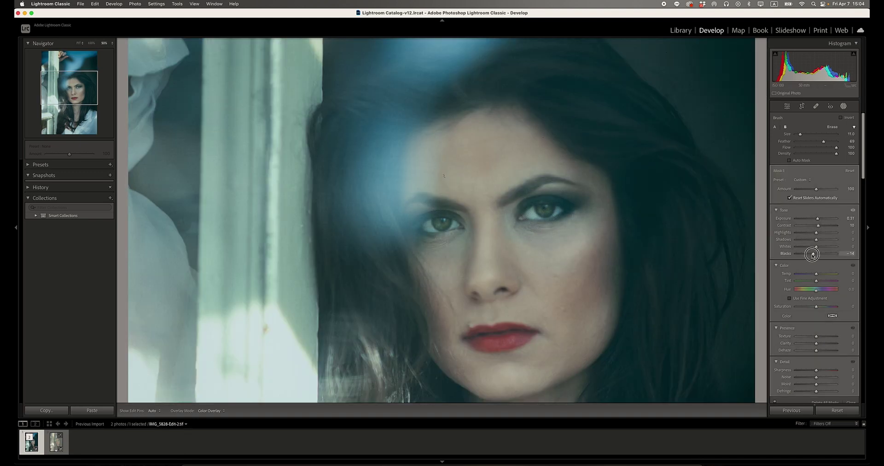
Finish the face mask, set the portrait's overall Whites to +24 and Blacks to -41, and fine-tune its HSL colors
mouse_move(819, 225)
left_mouse_down()
mouse_move(825, 228)
mouse_move(820, 213)
left_mouse_up()
left_click(787, 106)
left_click(80, 43)
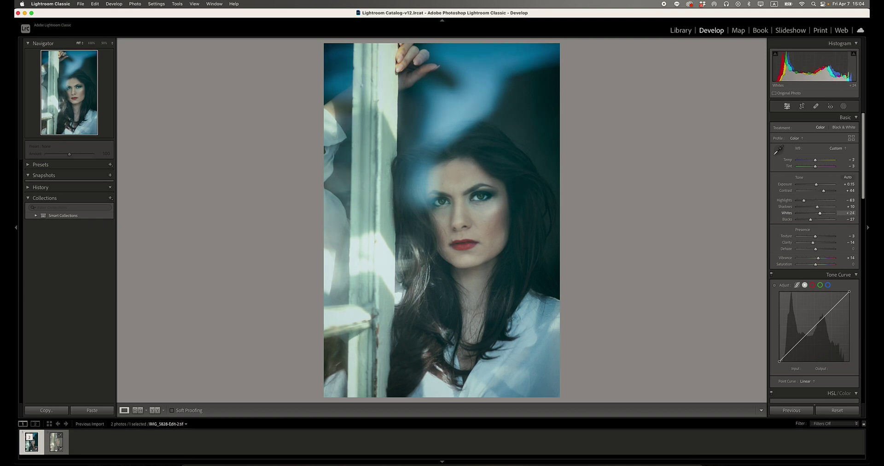
left_click_drag(863, 161, 862, 233)
left_click_drag(817, 272, 813, 272)
left_click_drag(862, 248, 862, 160)
left_click_drag(812, 220, 808, 221)
Refine the HSL colors, raise the blue tone curve's black point to output 1, and set the Tint to +3
left_click_drag(863, 189, 863, 219)
left_click(827, 186)
left_click_drag(780, 262, 780, 262)
left_click_drag(864, 223, 863, 194)
left_click_drag(815, 166, 816, 168)
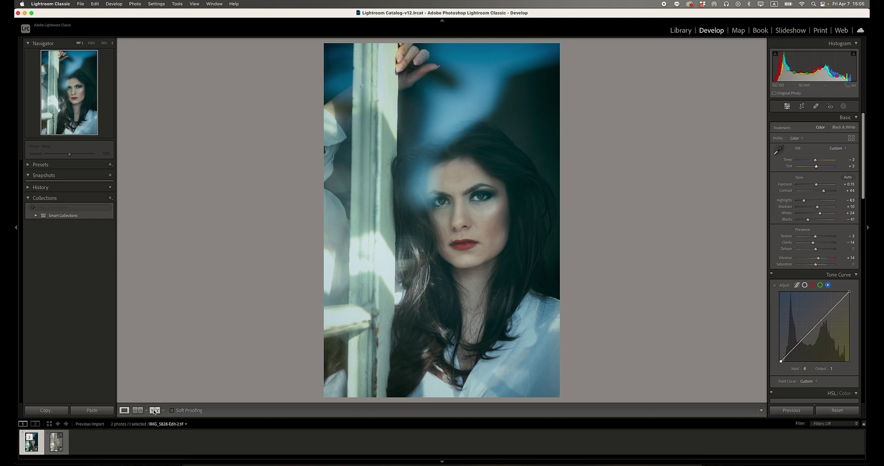
Compare the finished portrait side by side with the original reference photo and with its state before the Lightroom edits
key("shift+r")
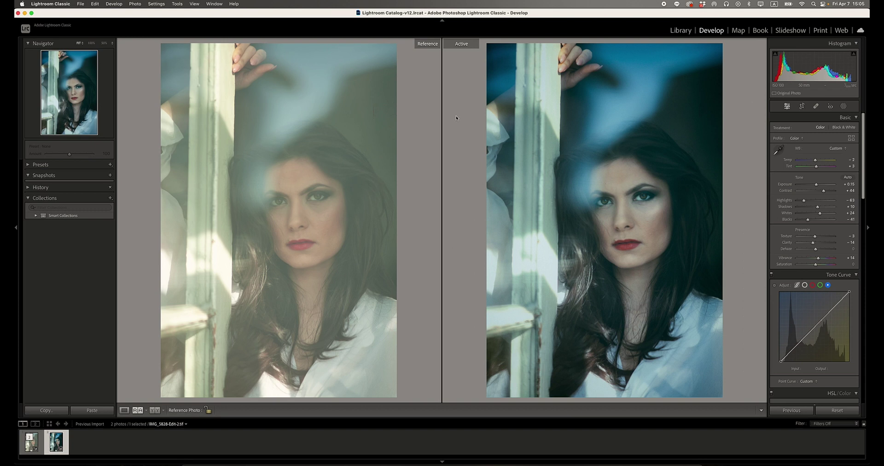
left_click(154, 409)
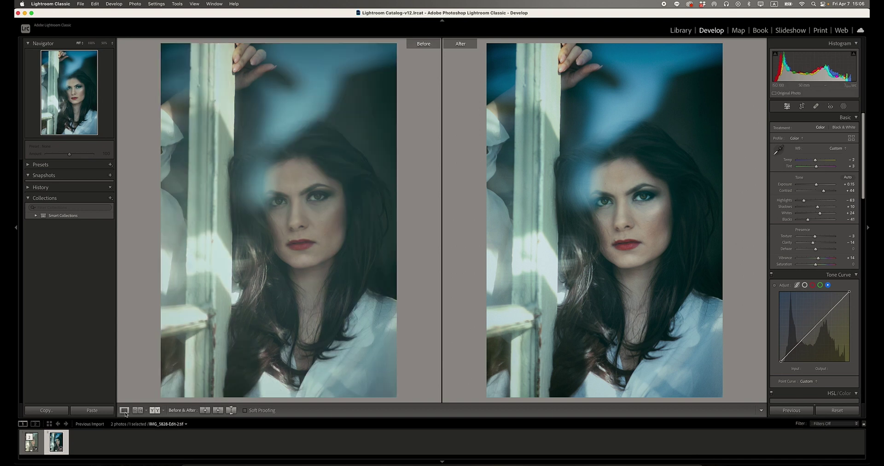